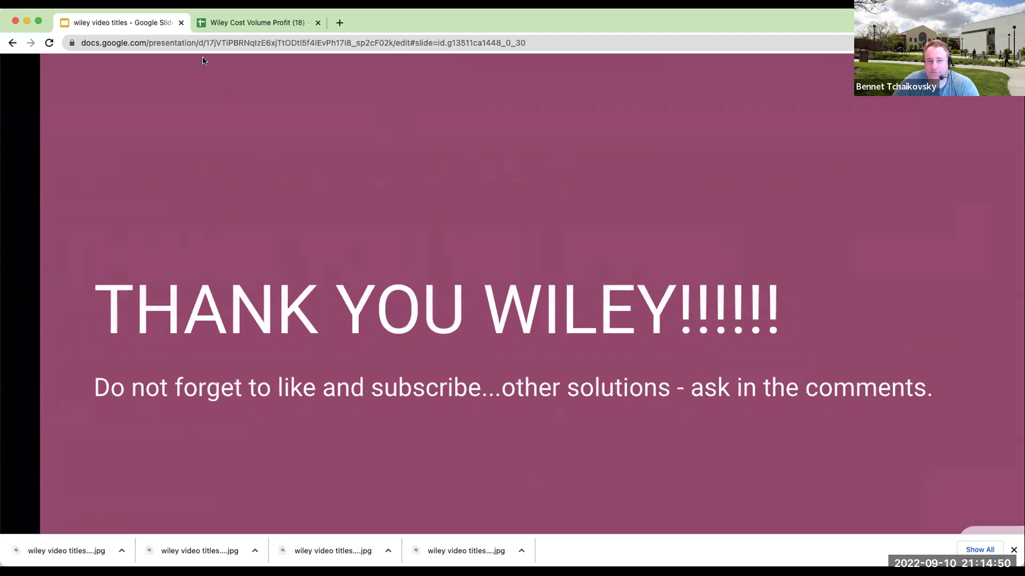
# Leave the Slides thank-you slide for the Wiley Cost Volume Profit spreadsheet's E18-17 sheet
pyautogui.click(256, 22)
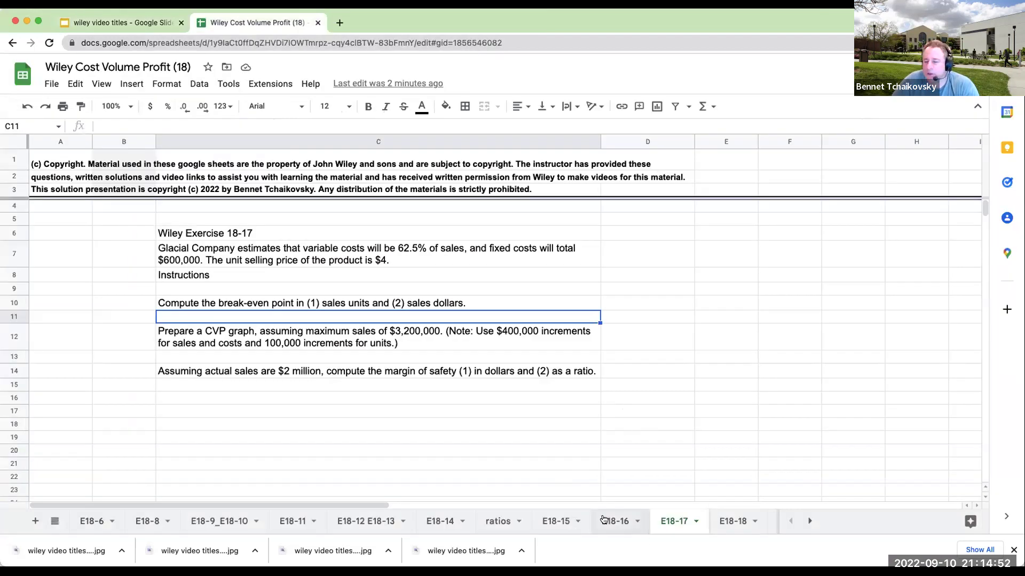
# Set the Glacial Company exercise text in C6:C26 to font size 14
pyautogui.moveTo(270, 235); pyautogui.dragTo(383, 498)
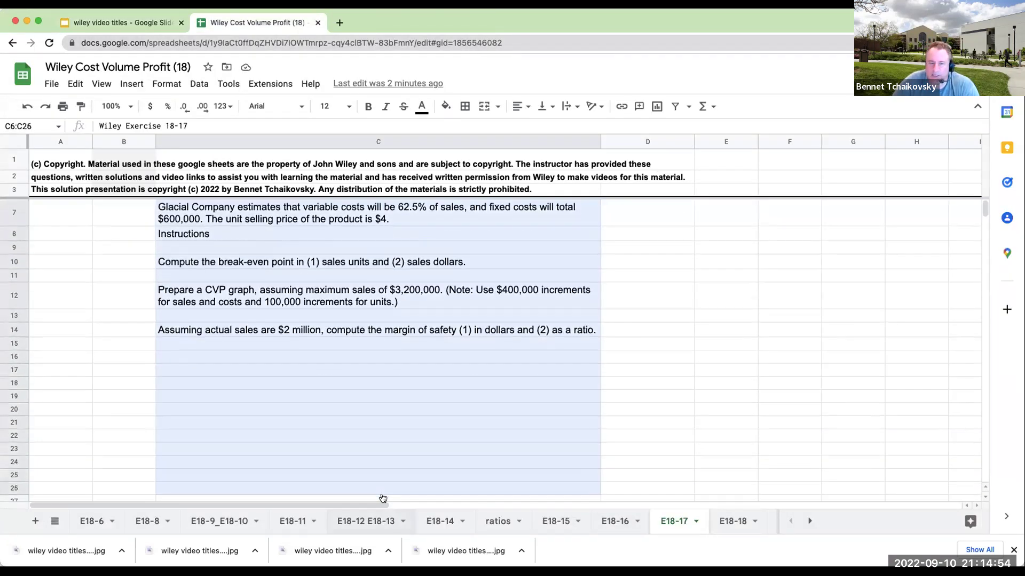
pyautogui.click(327, 106)
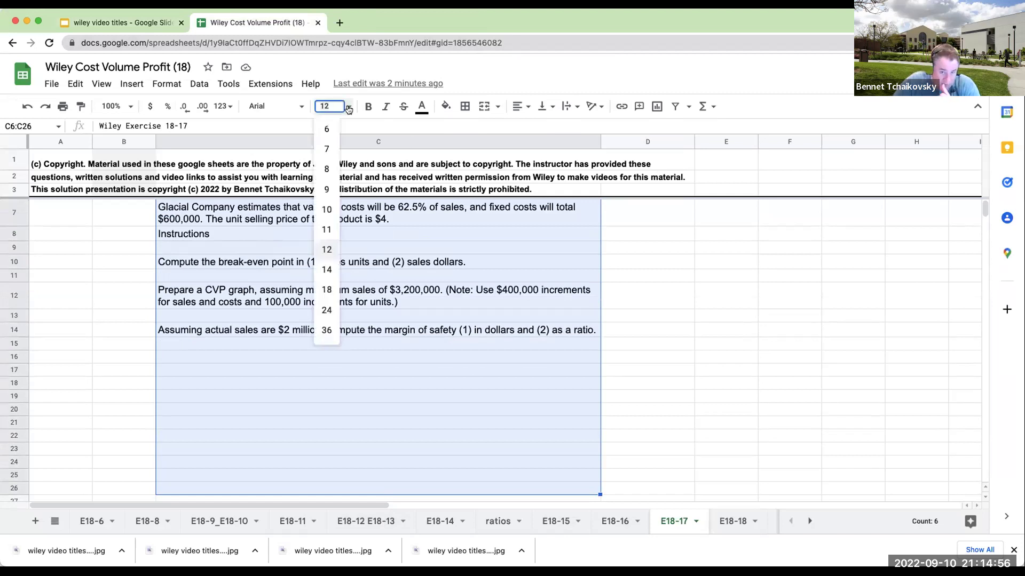
pyautogui.click(390, 340)
pyautogui.click(320, 259)
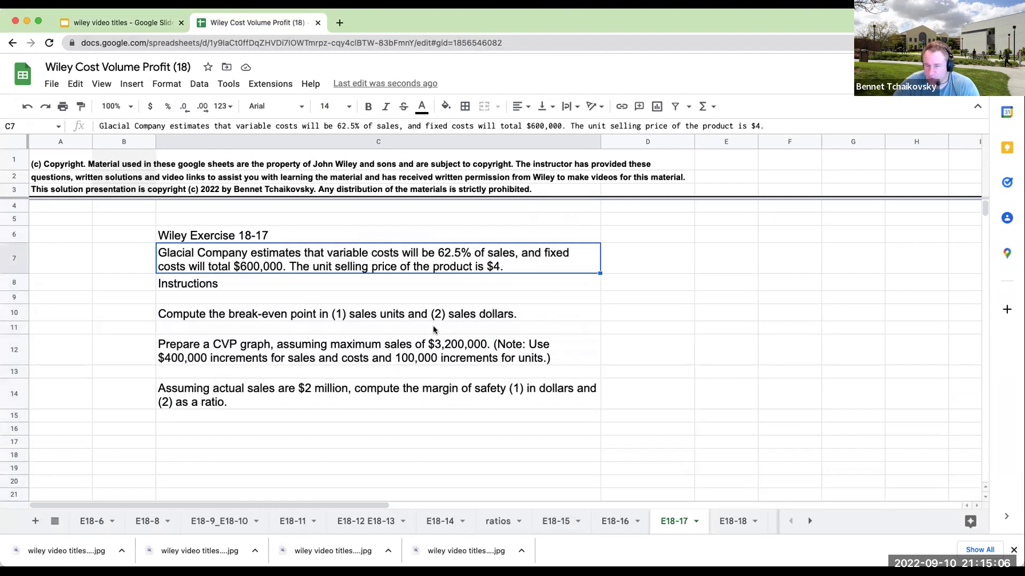
pyautogui.click(277, 286)
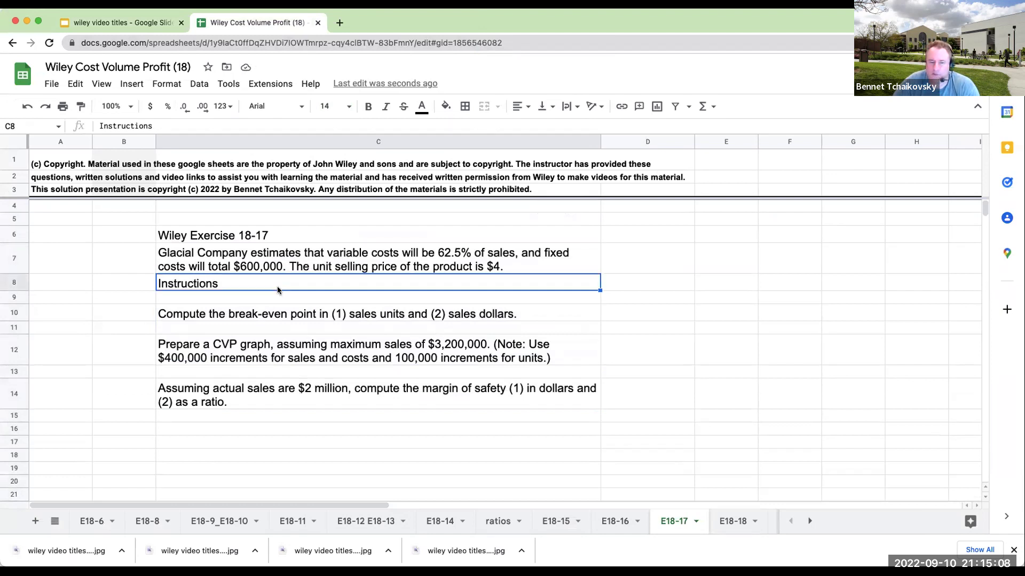
pyautogui.click(285, 315)
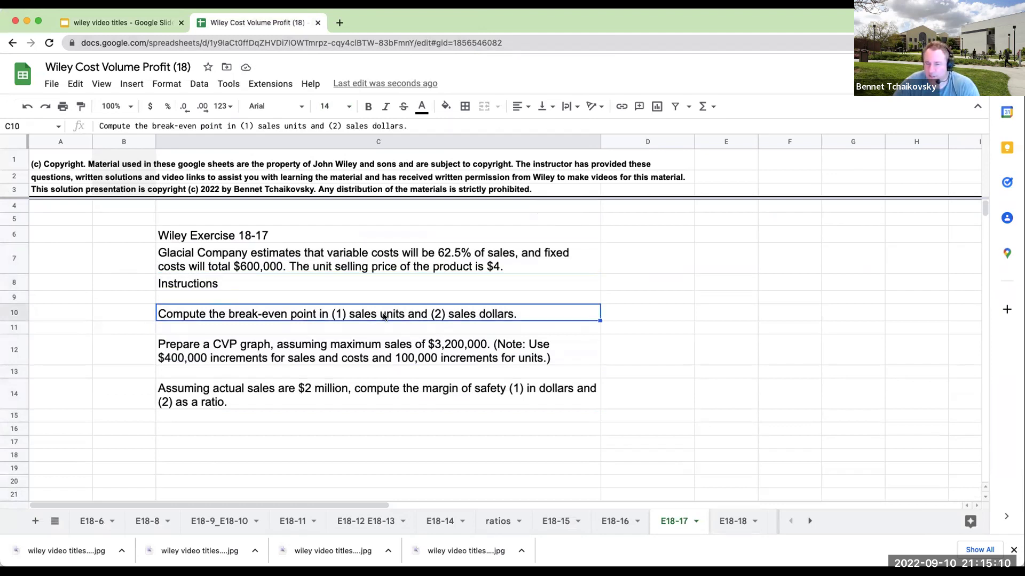
# Enter labels sales, less: variable costs, contribution margin, fixed costs, net income in D9:D13
pyautogui.click(711, 297)
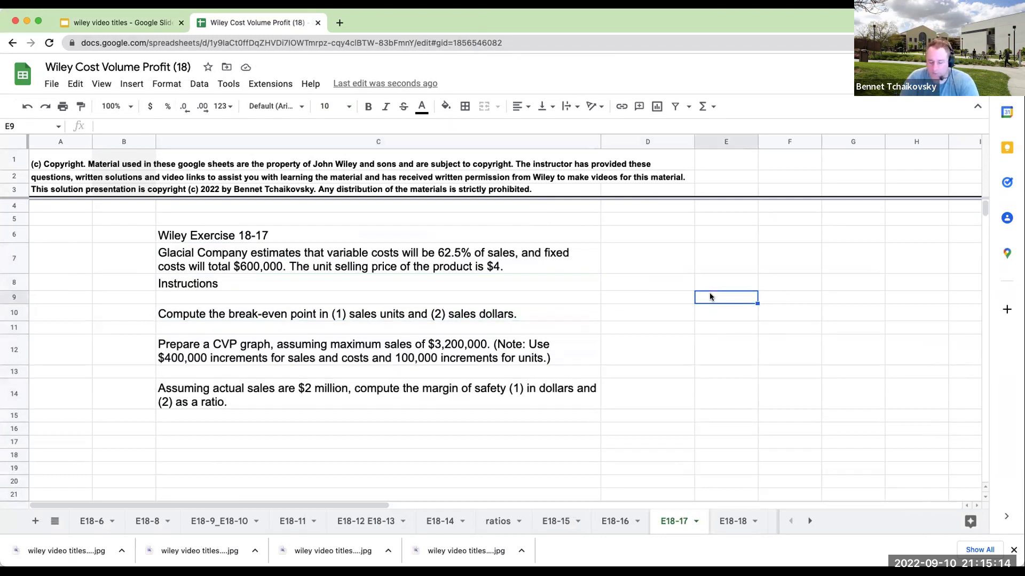
pyautogui.write('sales')
pyautogui.press('Return')
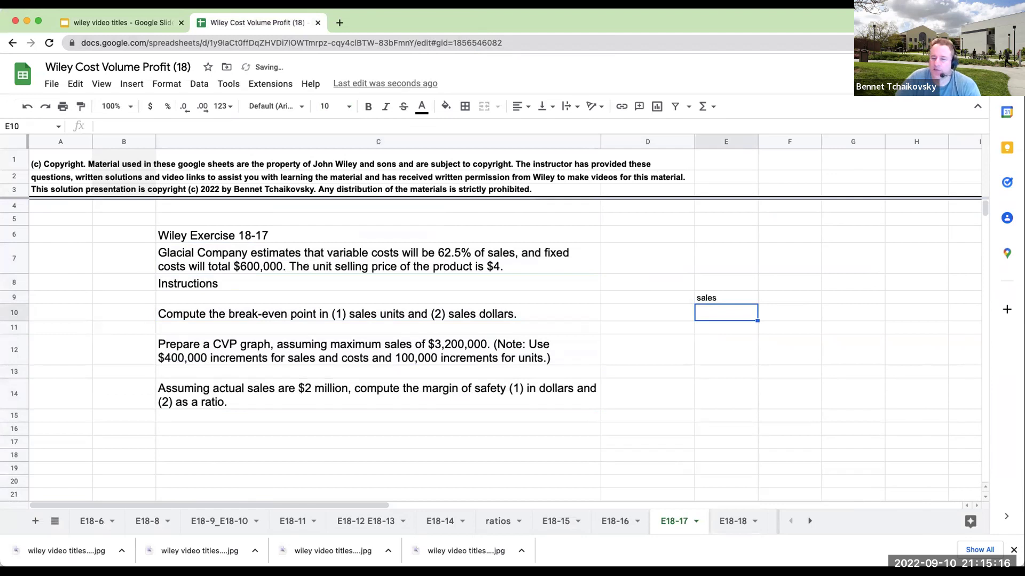
pyautogui.hotkey('ctrl', 'z')
pyautogui.press('Left')
pyautogui.write('sales')
pyautogui.press('Return')
pyautogui.write('less: variable costs')
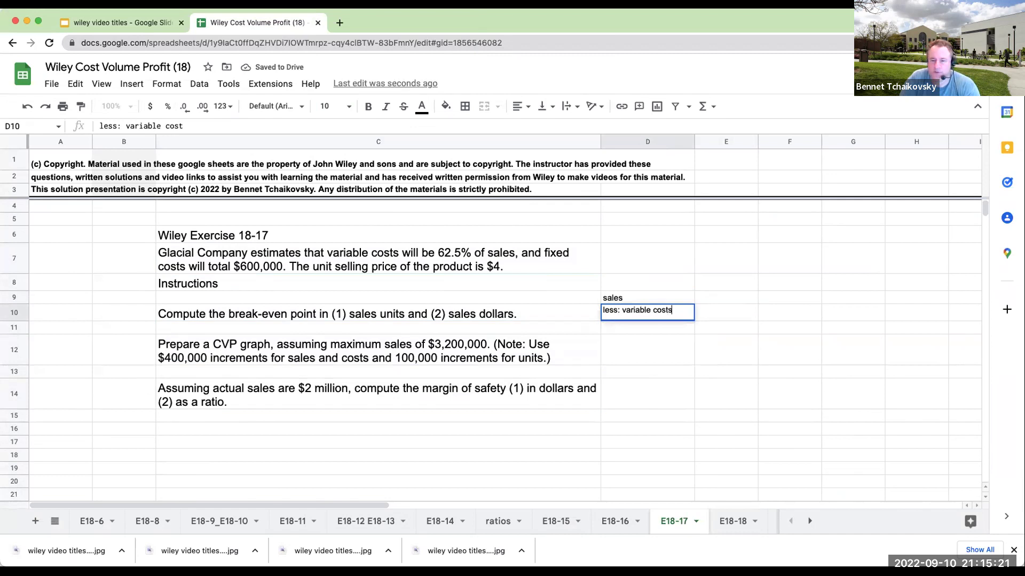
pyautogui.press('Return')
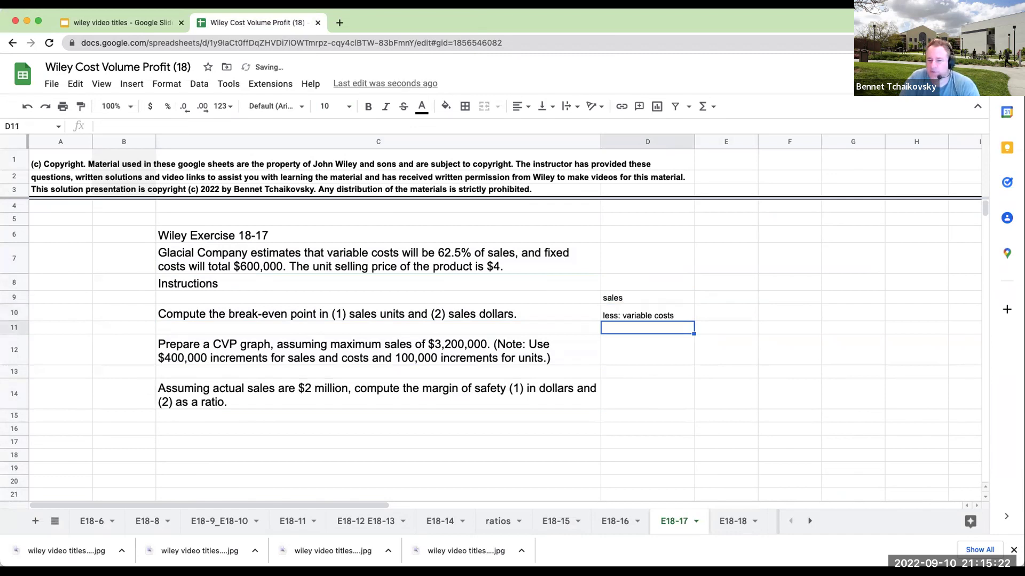
pyautogui.write('contribution marg')
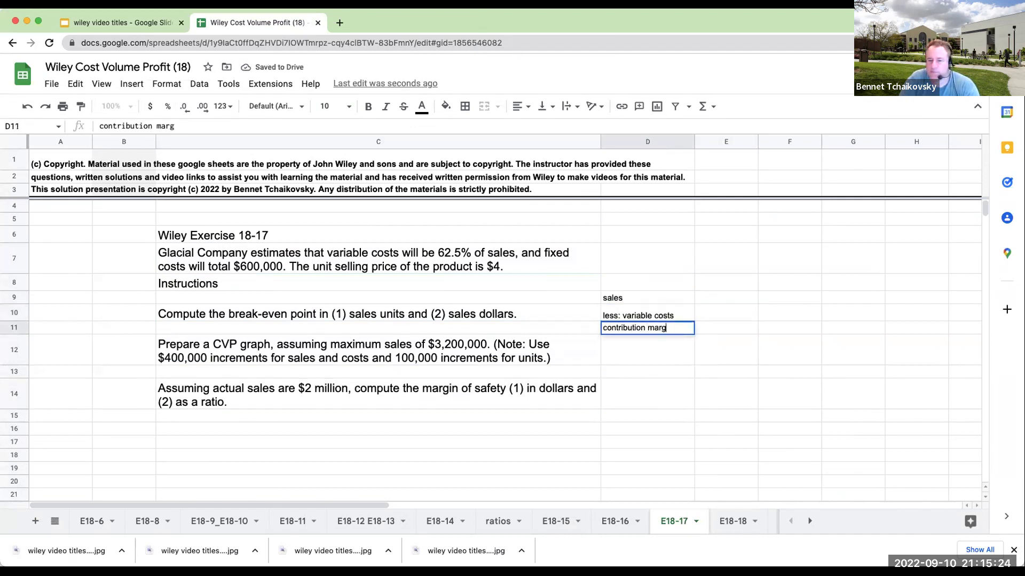
pyautogui.write('in')
pyautogui.press('Return')
pyautogui.write('fixed costs')
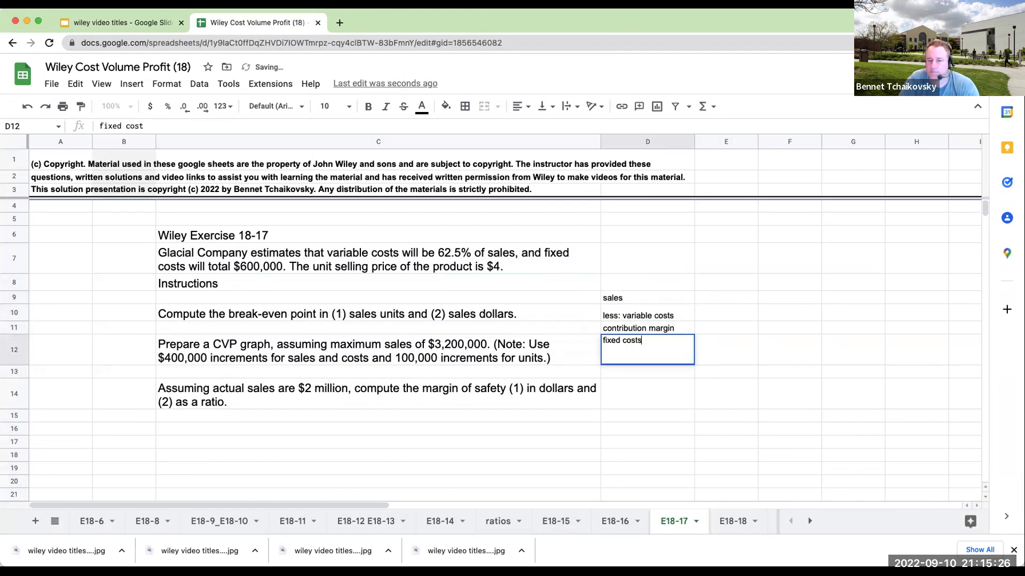
pyautogui.press('Return')
pyautogui.write('net income')
pyautogui.press('Return')
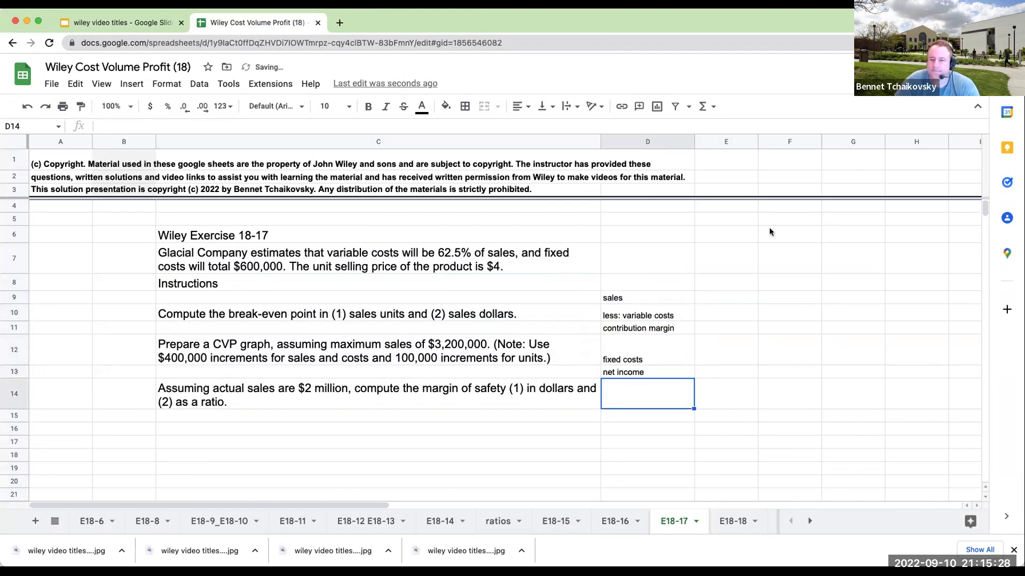
# Set the table area D7:H18 to font size 14
pyautogui.moveTo(651, 269); pyautogui.dragTo(942, 458)
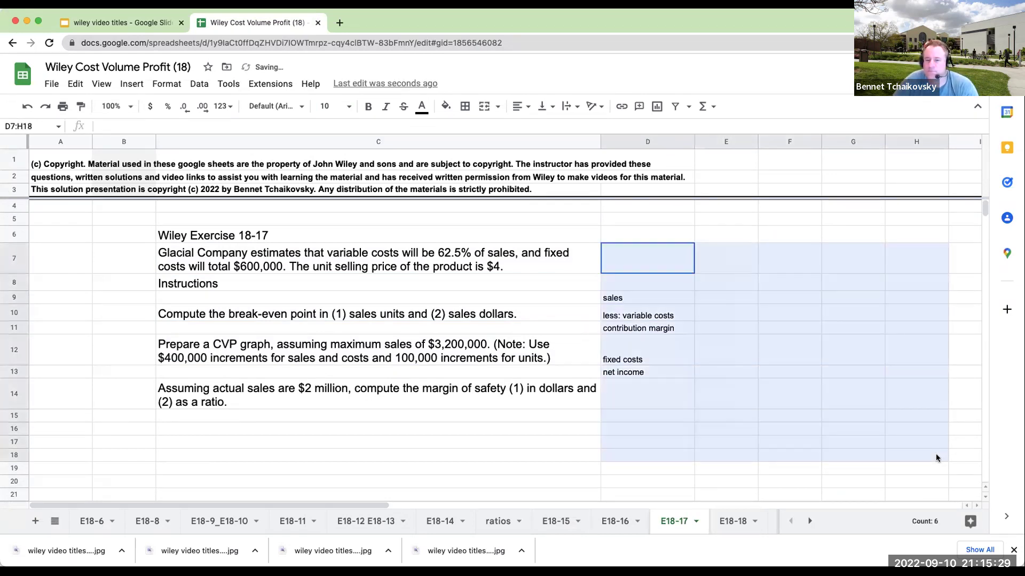
pyautogui.click(341, 111)
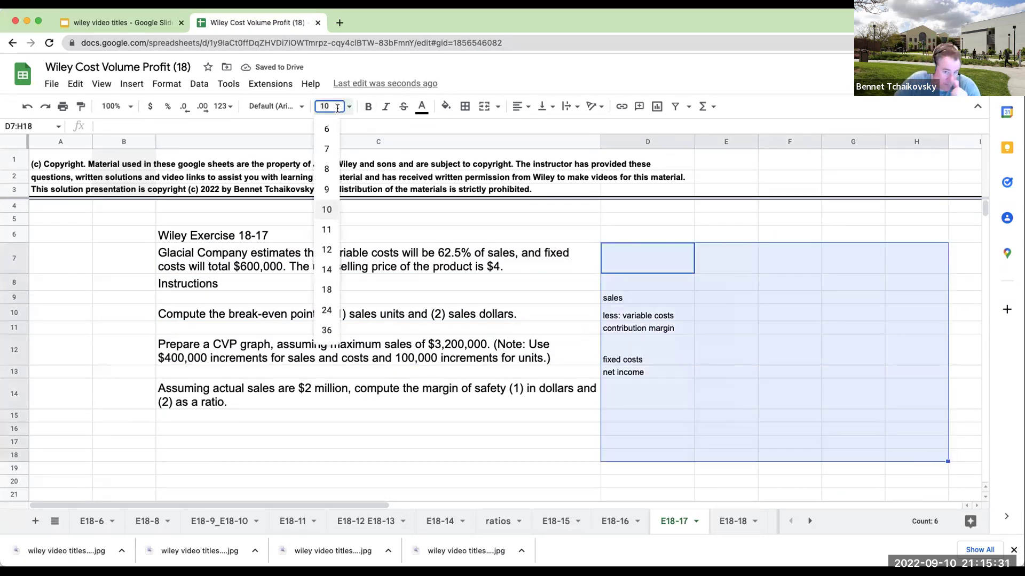
pyautogui.click(327, 270)
# Add column headings units, per unit and total in E8, F8 and H8
pyautogui.click(801, 335)
pyautogui.click(725, 296)
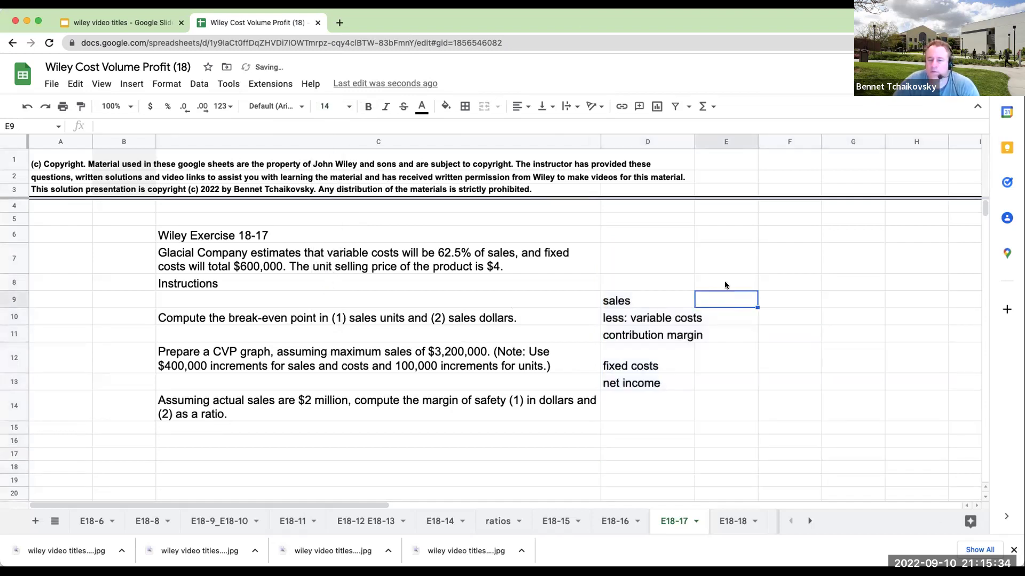
pyautogui.click(723, 285)
pyautogui.write('n/a')
pyautogui.press('BackSpace')
pyautogui.press('BackSpace')
pyautogui.press('BackSpace')
pyautogui.write('units')
pyautogui.press('Tab')
pyautogui.write('per unit')
pyautogui.press('Tab')
pyautogui.press('Tab')
pyautogui.write('total')
pyautogui.press('Return')
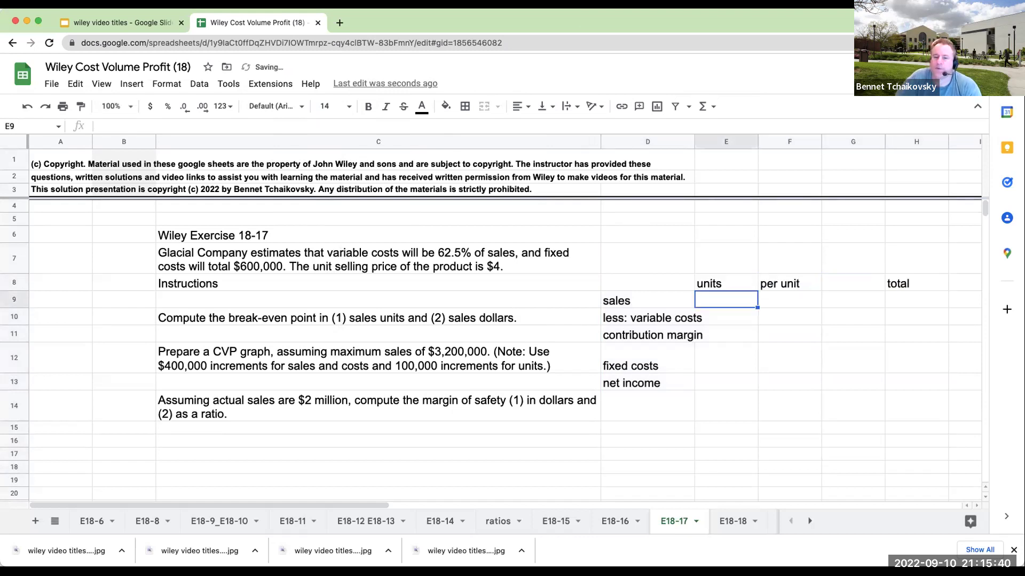
pyautogui.press('Down')
pyautogui.press('Down')
pyautogui.press('Down')
pyautogui.press('Right')
pyautogui.press('Down')
# Enter 600000 as fixed costs in H12, formatted as currency with no decimals
pyautogui.press('Right')
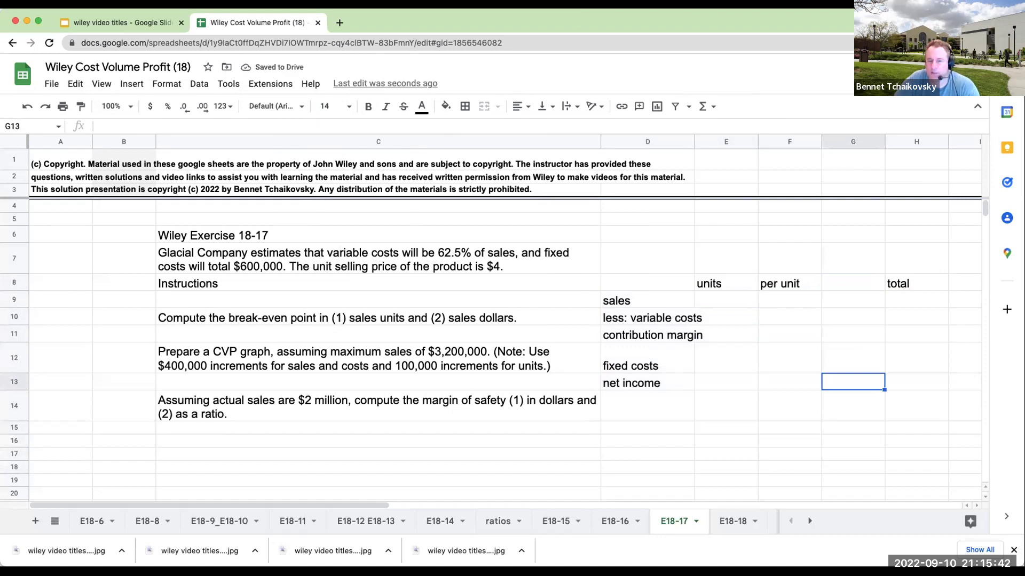
pyautogui.press('Right')
pyautogui.press('Up')
pyautogui.write('600000')
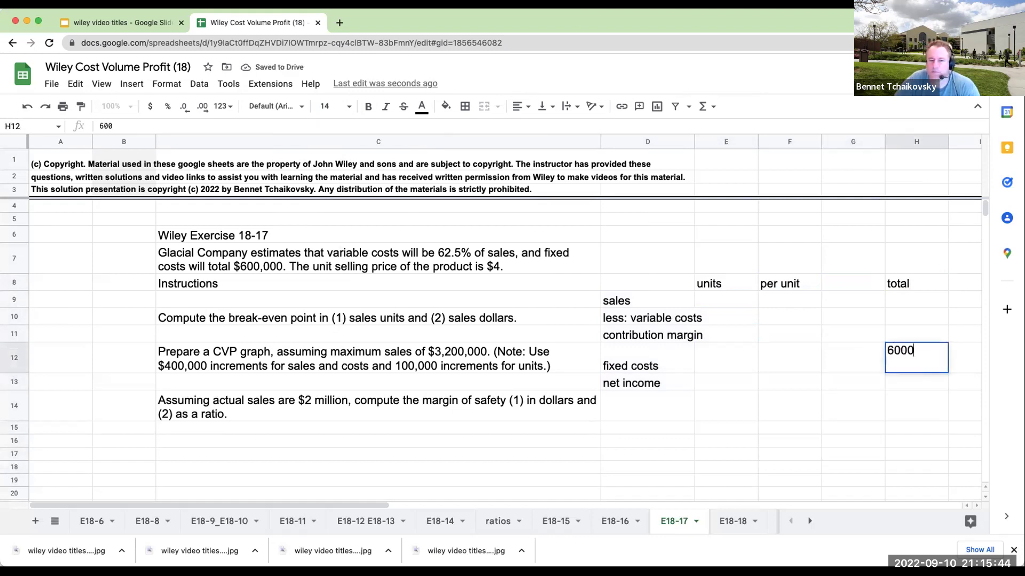
pyautogui.press('Return')
pyautogui.press('Up')
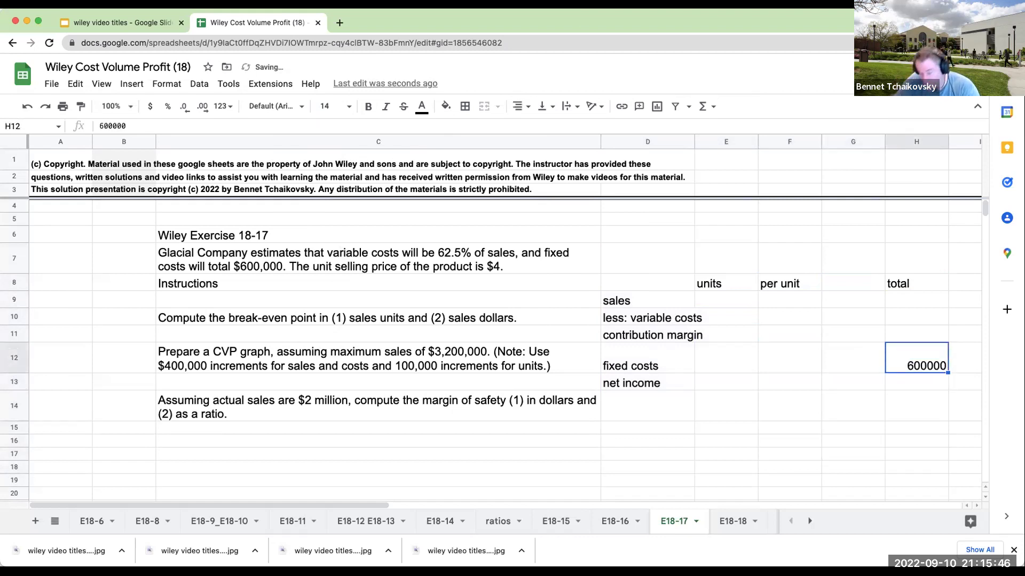
pyautogui.click(150, 106)
pyautogui.click(183, 106)
pyautogui.click(183, 106)
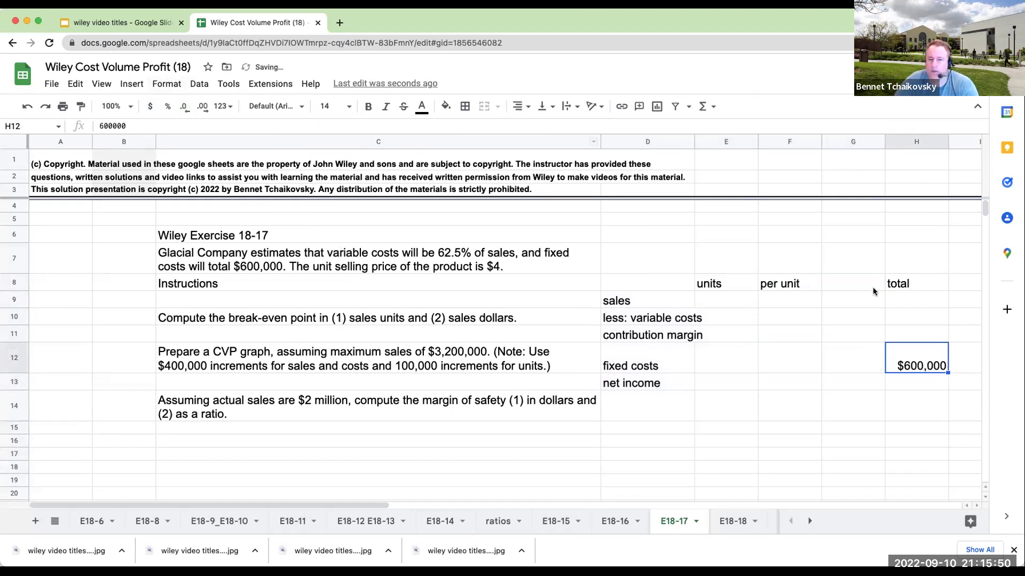
# Enter a sales price per unit of 4 in F9
pyautogui.click(867, 381)
pyautogui.press('Left')
pyautogui.press('Left')
pyautogui.press('Up')
pyautogui.press('Up')
pyautogui.press('Up')
pyautogui.press('Up')
pyautogui.press('Right')
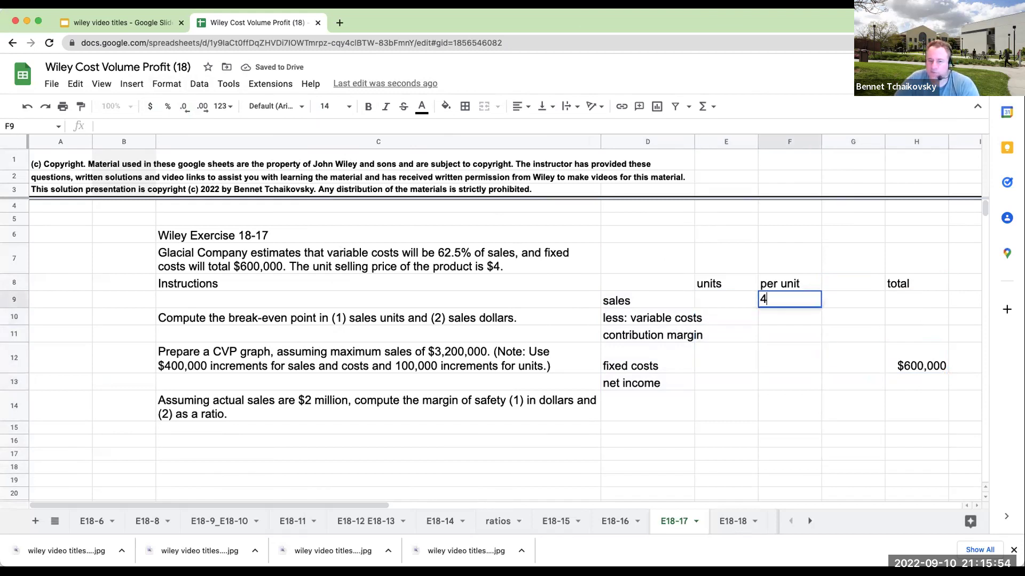
pyautogui.write('4')
pyautogui.press('Return')
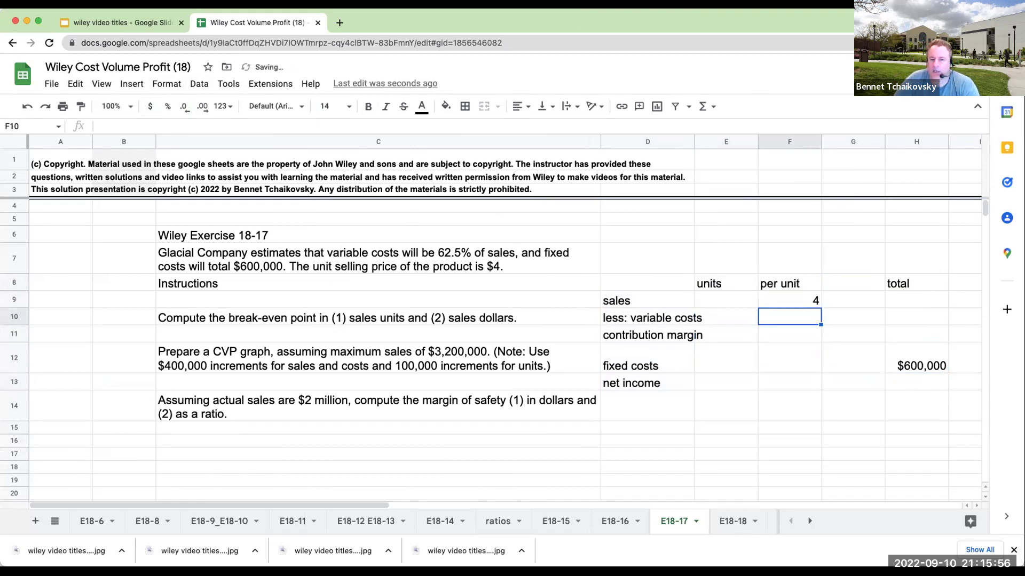
# Set contribution margin H11 to =H12 and net income H13 to 0
pyautogui.press('Right')
pyautogui.press('Down')
pyautogui.press('Down')
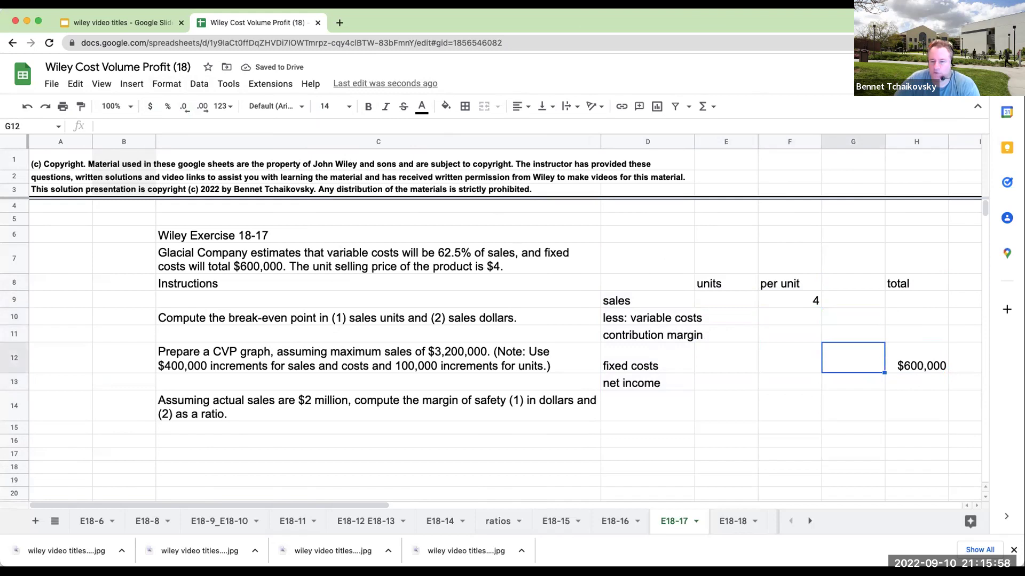
pyautogui.press('Right')
pyautogui.press('Up')
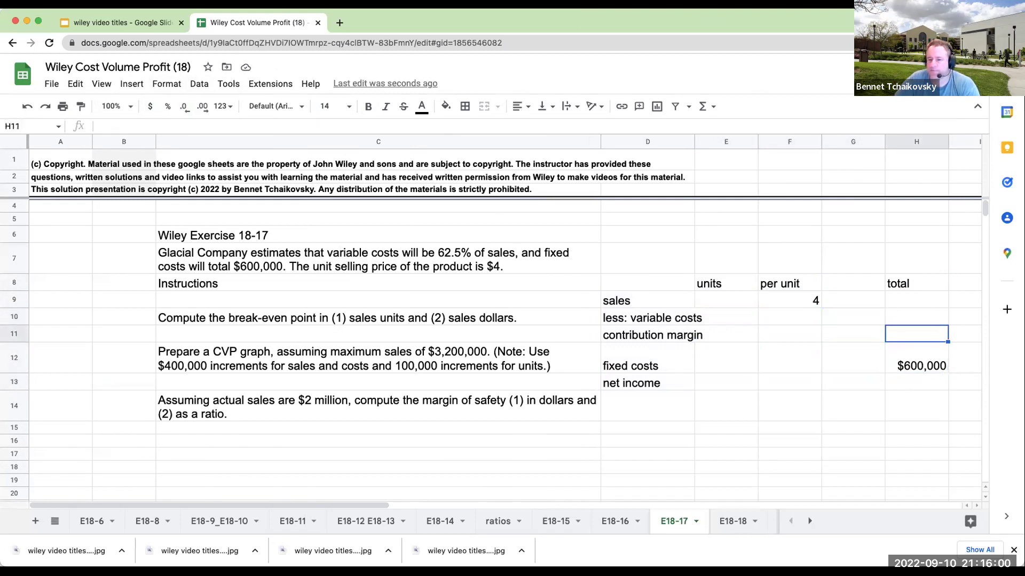
pyautogui.write('=H12')
pyautogui.press('Return')
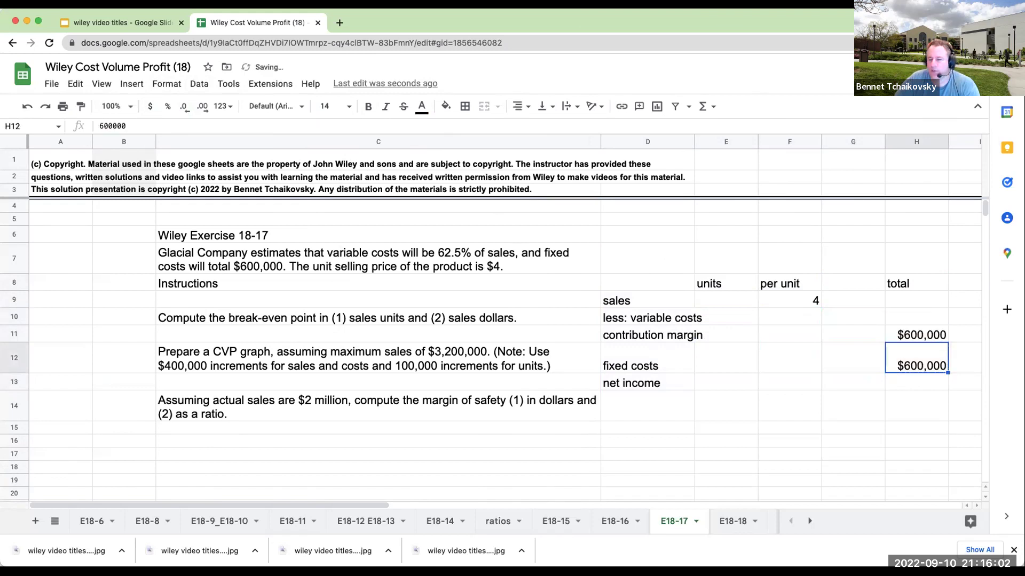
pyautogui.press('Up')
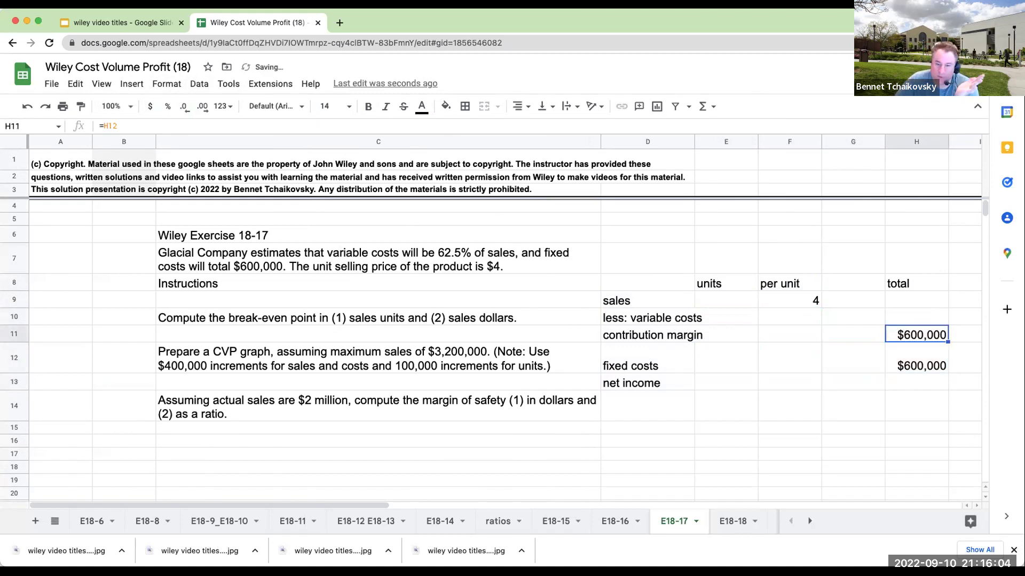
pyautogui.press('Down')
pyautogui.press('Down')
pyautogui.write('0')
pyautogui.press('Return')
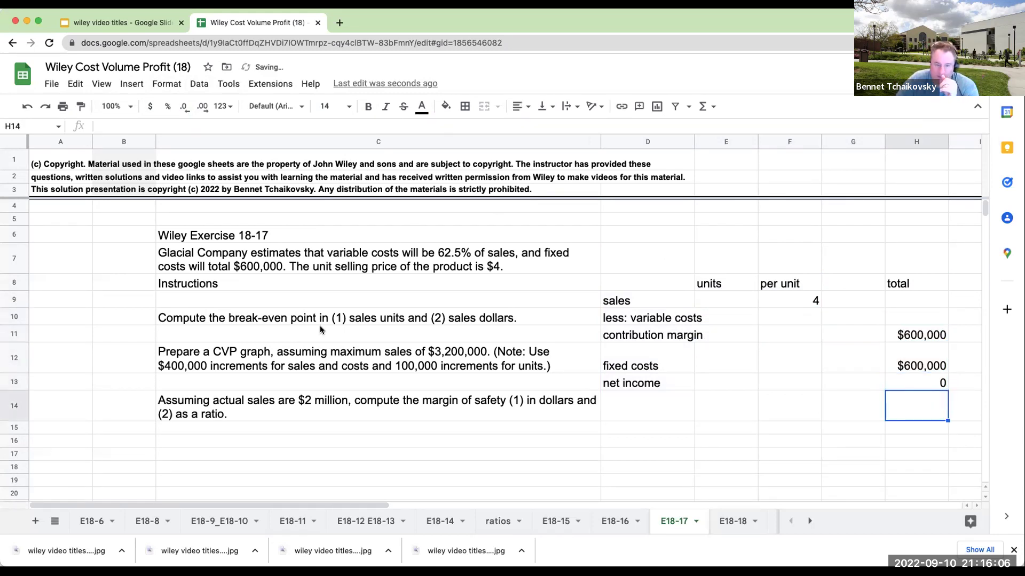
pyautogui.click(317, 328)
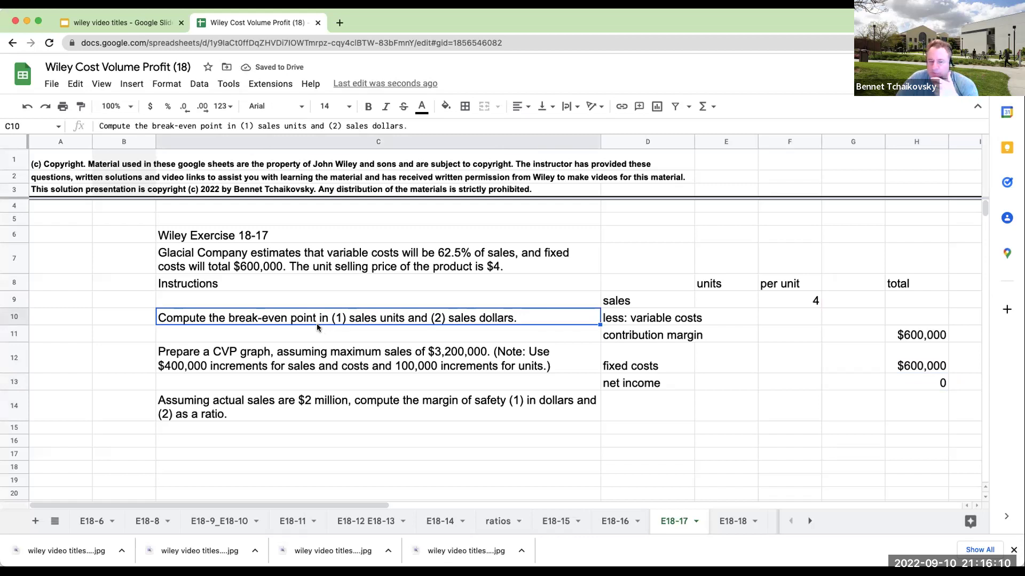
pyautogui.click(906, 384)
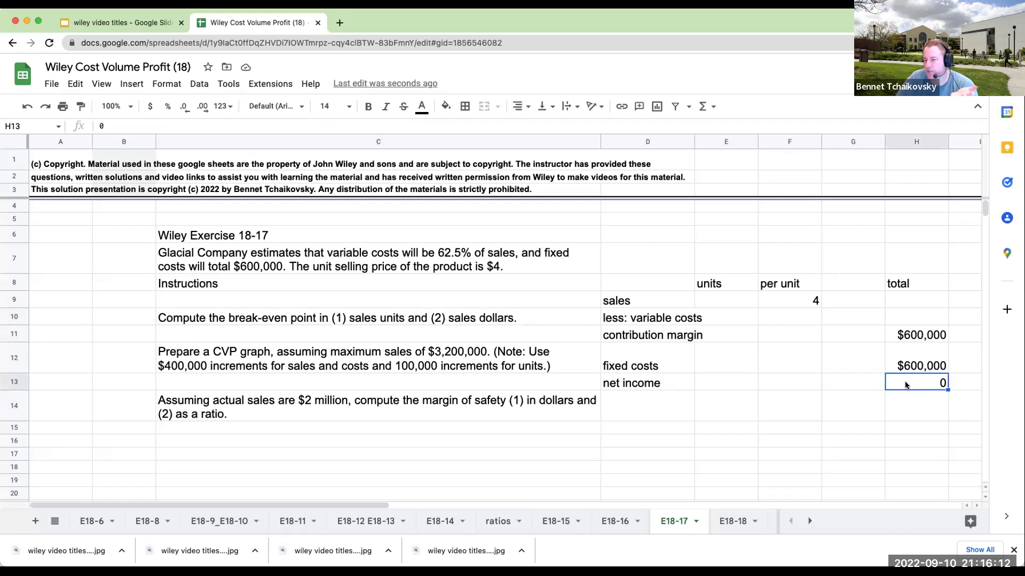
pyautogui.press('Up')
pyautogui.press('Up')
pyautogui.press('Left')
pyautogui.press('Left')
pyautogui.press('Up')
pyautogui.press('Up')
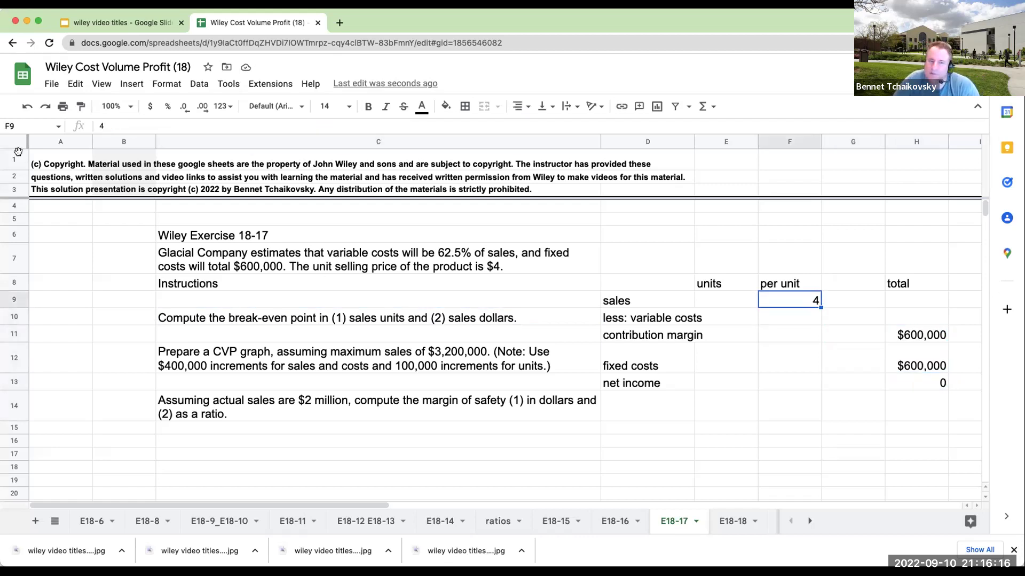
# Format the sales price as currency and set variable cost per unit F10 to =F9*0.625
pyautogui.click(150, 106)
pyautogui.click(790, 315)
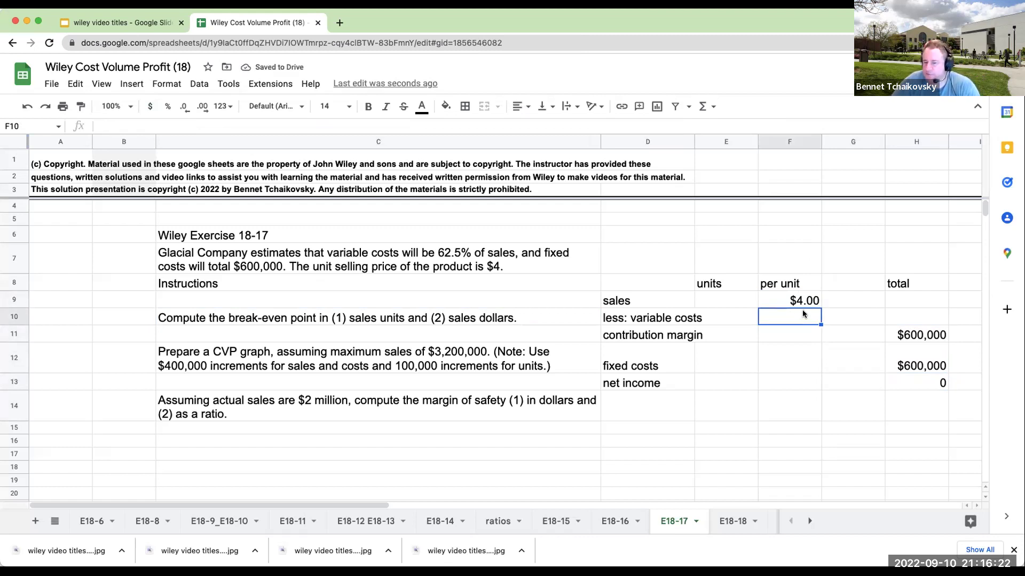
pyautogui.write('+')
pyautogui.press('Up')
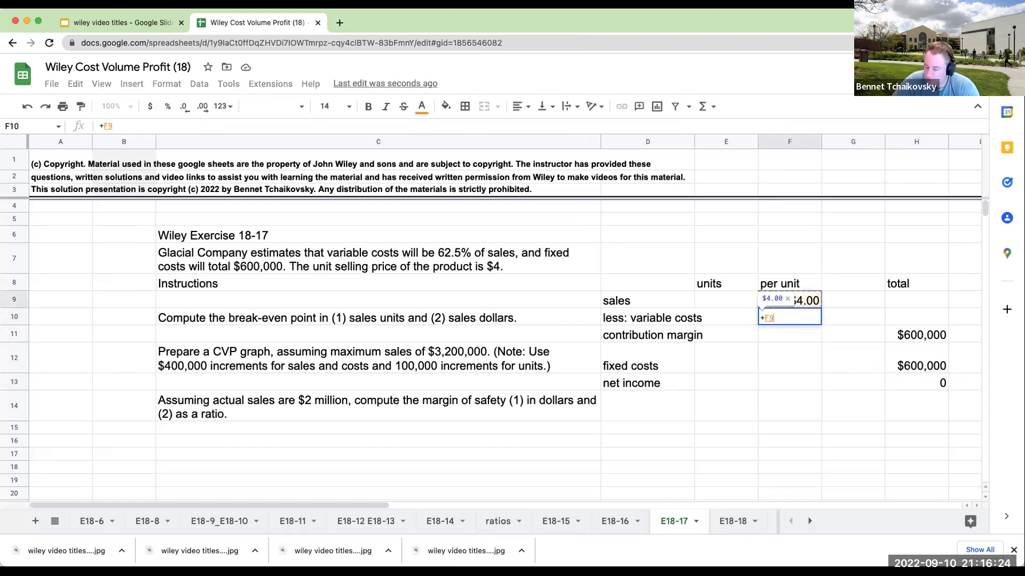
pyautogui.write('*0.625')
pyautogui.press('Return')
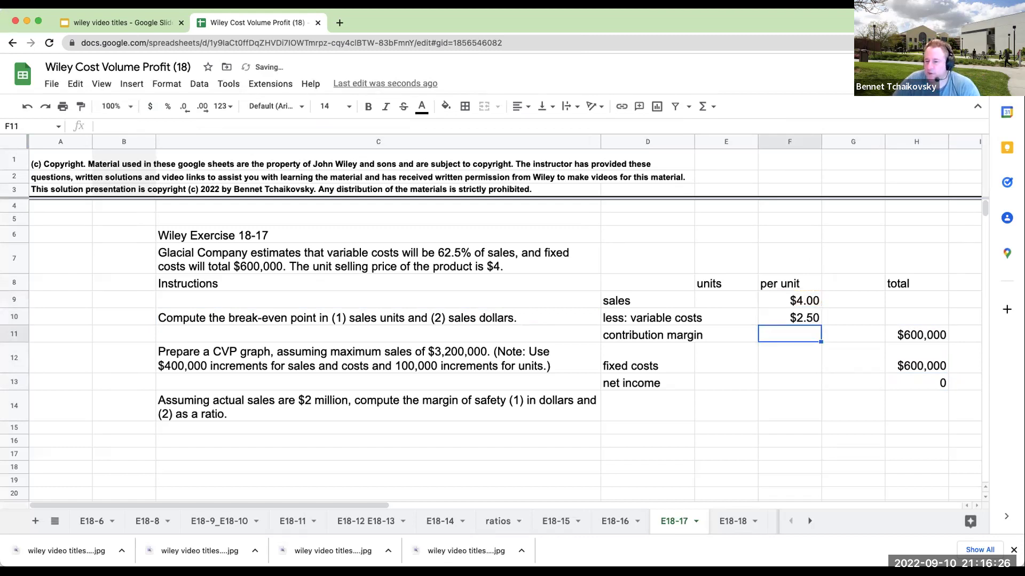
pyautogui.press('Up')
# Compute contribution margin per unit in F11 as F9-F10, giving $1.50
pyautogui.click(789, 334)
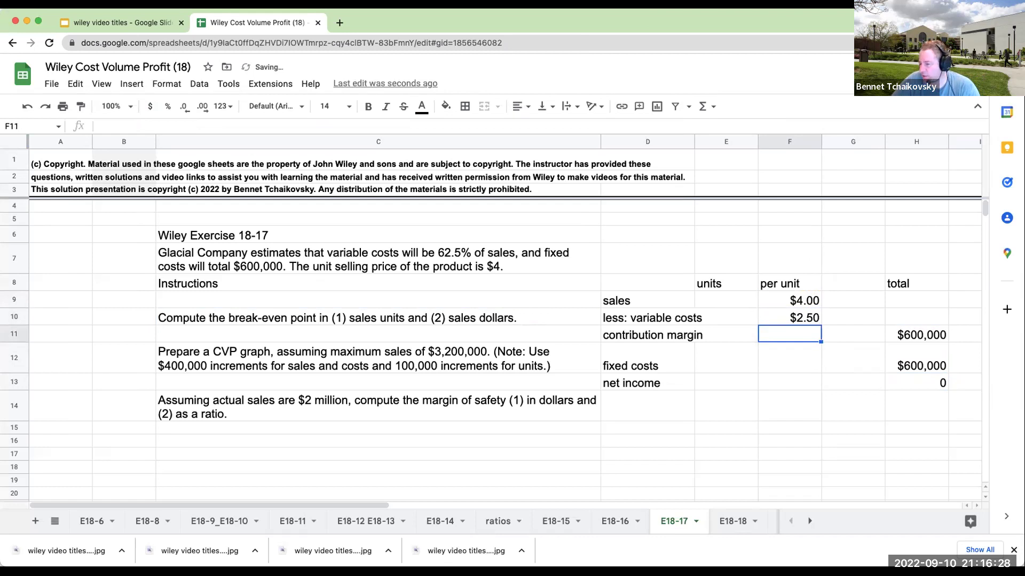
pyautogui.write('+')
pyautogui.press('Up')
pyautogui.press('Up')
pyautogui.write('-')
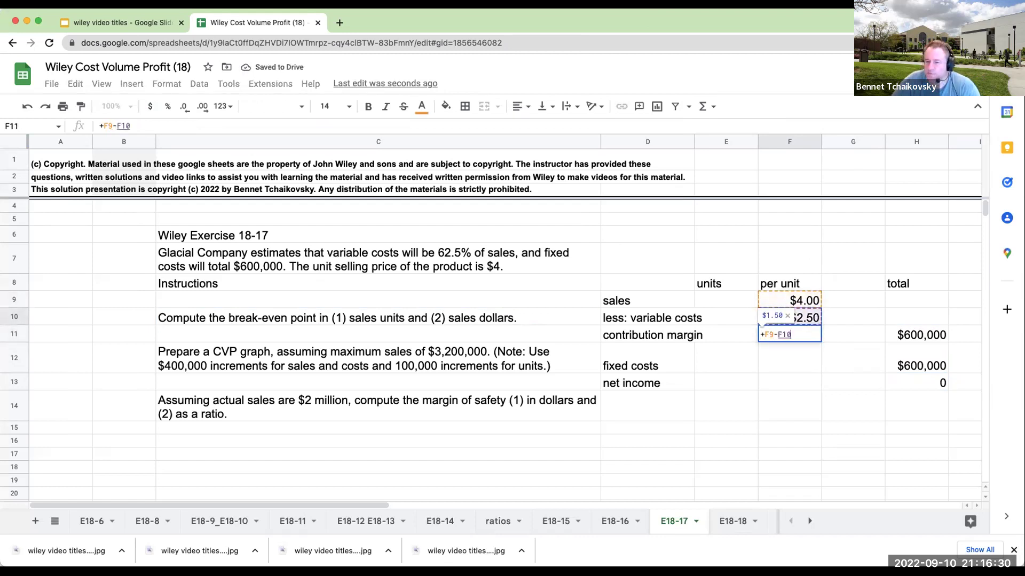
pyautogui.press('Up')
pyautogui.press('Return')
pyautogui.click(789, 334)
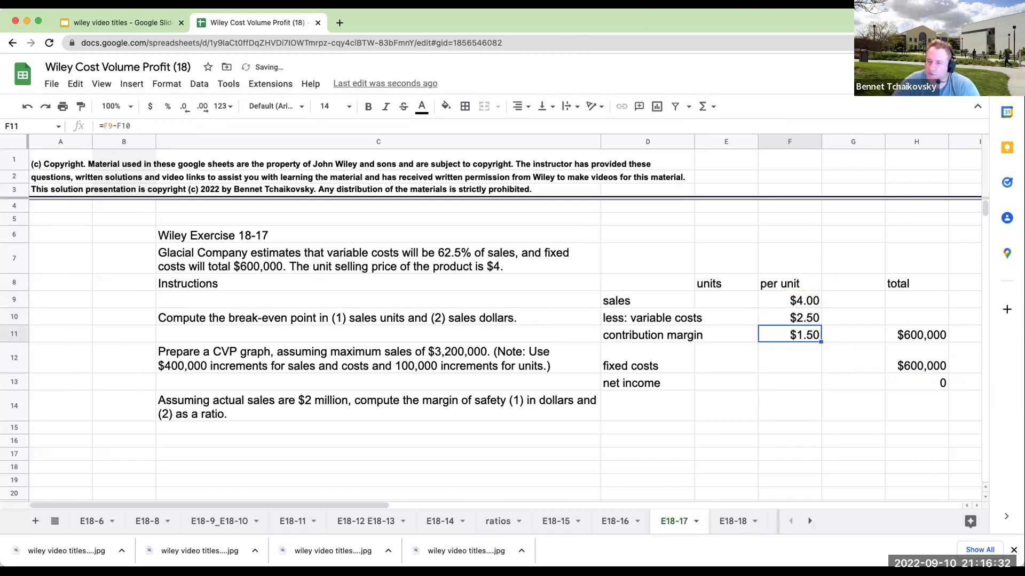
# Compute break-even units in E11 as H11/F11, shown as 400,000 without decimals
pyautogui.click(725, 334)
pyautogui.write('+')
pyautogui.press('Right')
pyautogui.press('Right')
pyautogui.press('Right')
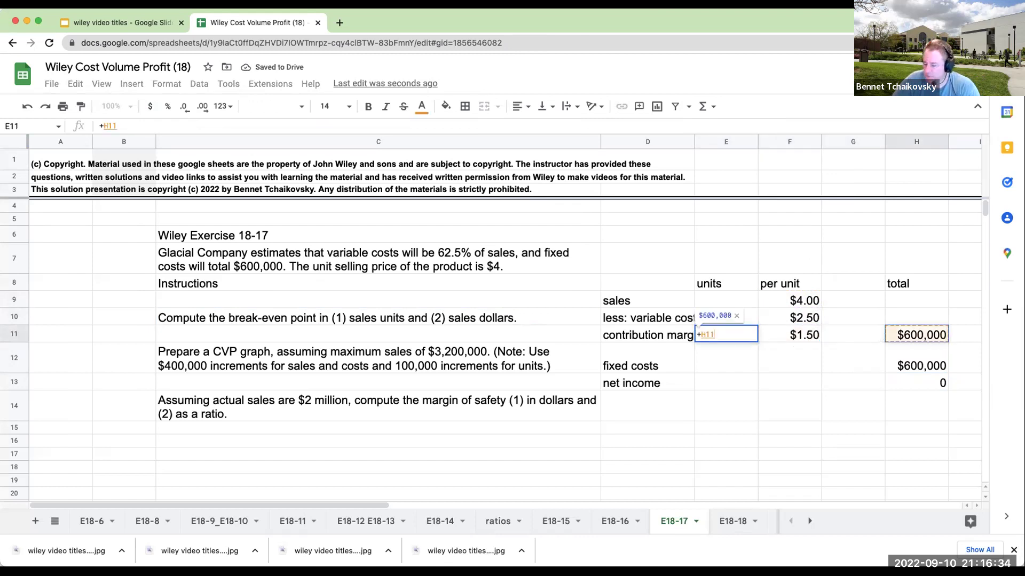
pyautogui.write('/')
pyautogui.press('Right')
pyautogui.press('Return')
pyautogui.press('Up')
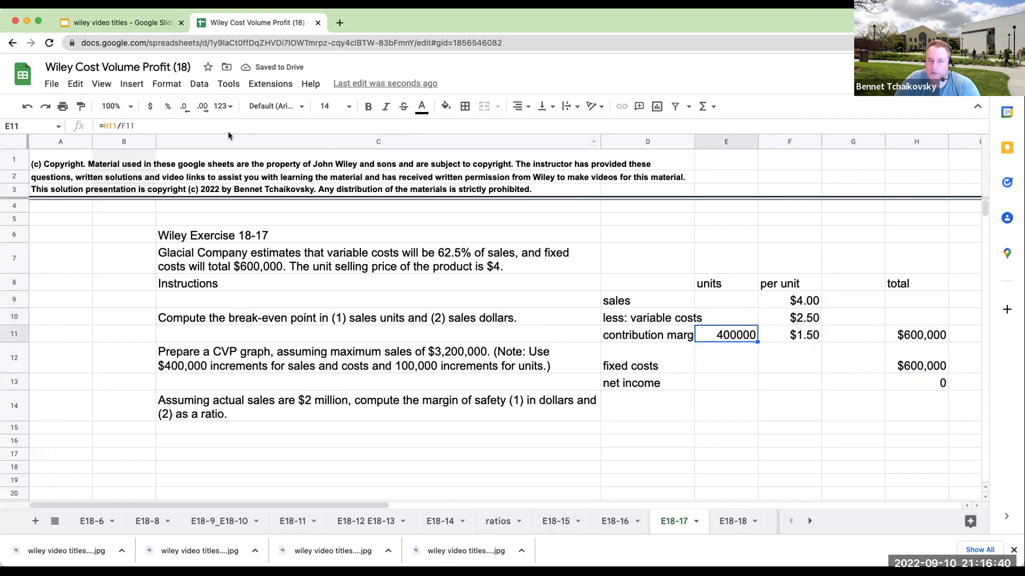
pyautogui.click(224, 109)
pyautogui.click(253, 176)
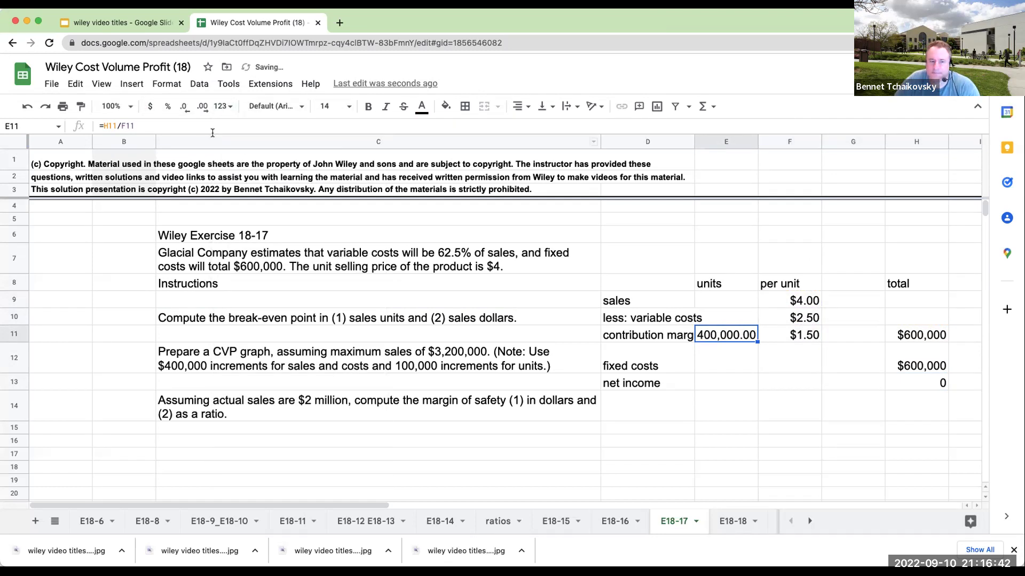
pyautogui.click(184, 106)
pyautogui.click(184, 106)
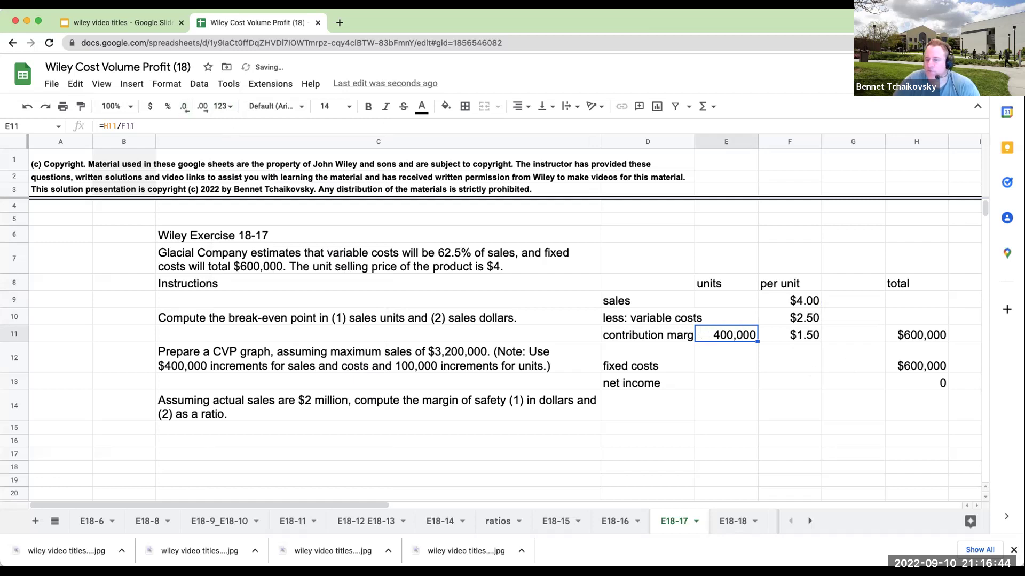
pyautogui.click(700, 317)
# Link E10 to E11 and E9 to E10 so both rows show 400,000 units
pyautogui.write('=E11')
pyautogui.press('Return')
pyautogui.press('Up')
pyautogui.write('=E10')
pyautogui.press('Return')
# Compute total sales H9 =E9*F9 ($1,600,000) and total variable costs H10 =E10*F10 ($1,000,000)
pyautogui.click(916, 300)
pyautogui.write('+G9')
pyautogui.press('Left')
pyautogui.press('Left')
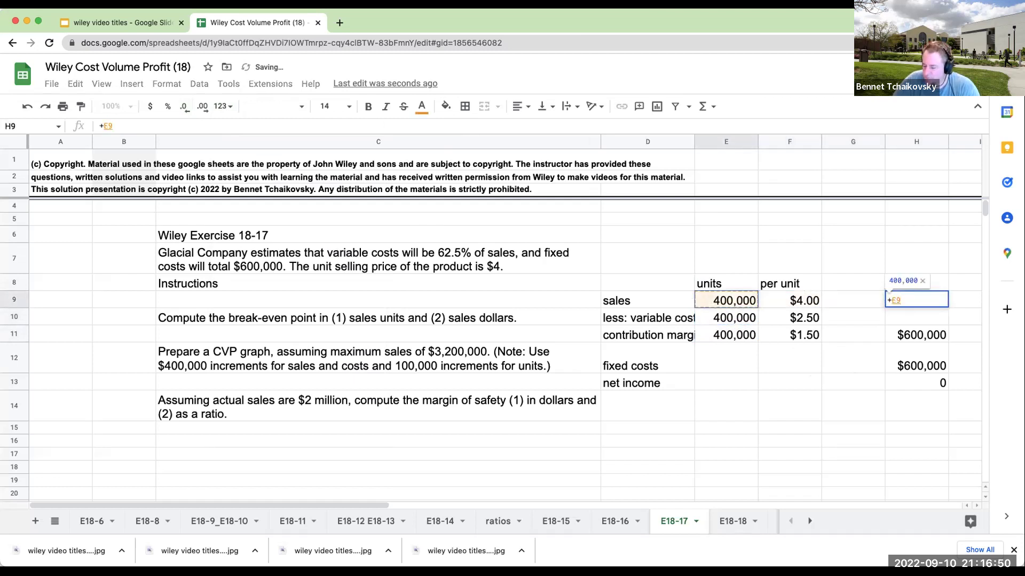
pyautogui.write('*')
pyautogui.press('Left')
pyautogui.press('Left')
pyautogui.press('Return')
pyautogui.write('+')
pyautogui.press('Left')
pyautogui.press('Left')
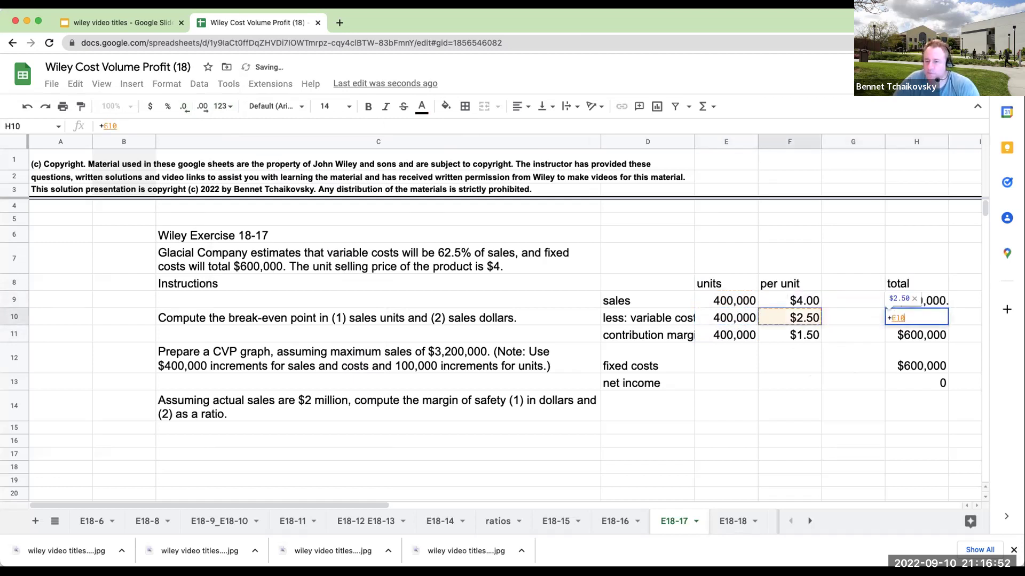
pyautogui.write('*')
pyautogui.press('Left')
pyautogui.press('Left')
pyautogui.press('Return')
# Add the variable cost ratio =H10/H9 in I10, formatted as a 62.50% percentage
pyautogui.click(916, 316)
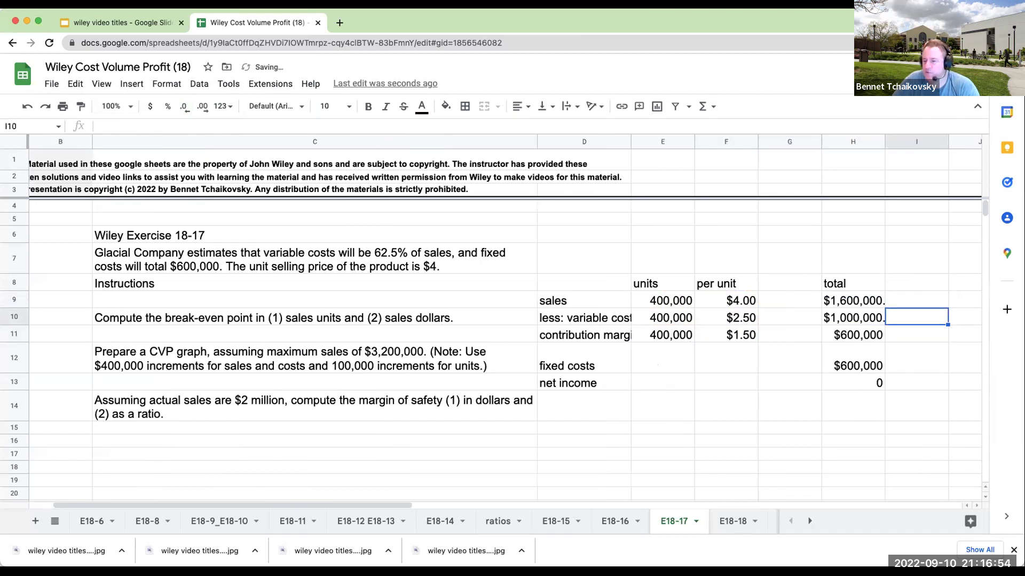
pyautogui.write('+')
pyautogui.press('Left')
pyautogui.write('/')
pyautogui.press('Left')
pyautogui.press('Up')
pyautogui.press('Return')
pyautogui.press('Up')
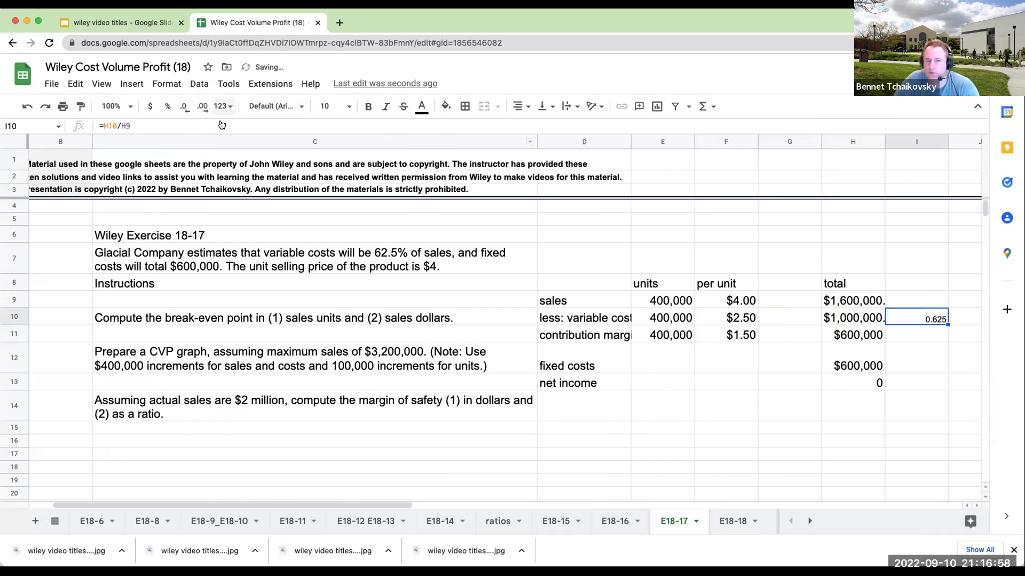
pyautogui.click(168, 107)
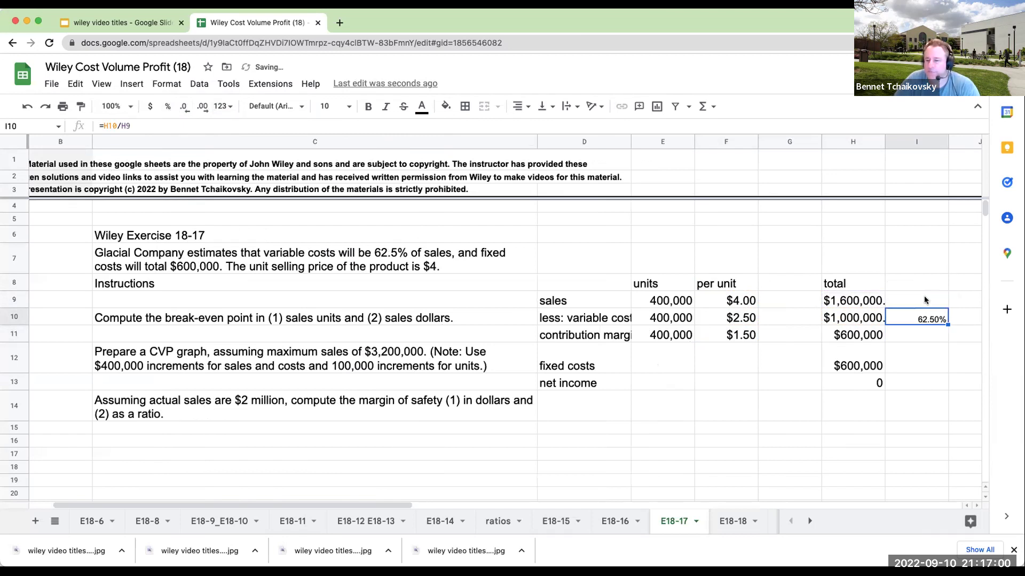
# Check the sales and variable cost formulas against the break-even instruction
pyautogui.click(830, 316)
pyautogui.click(838, 300)
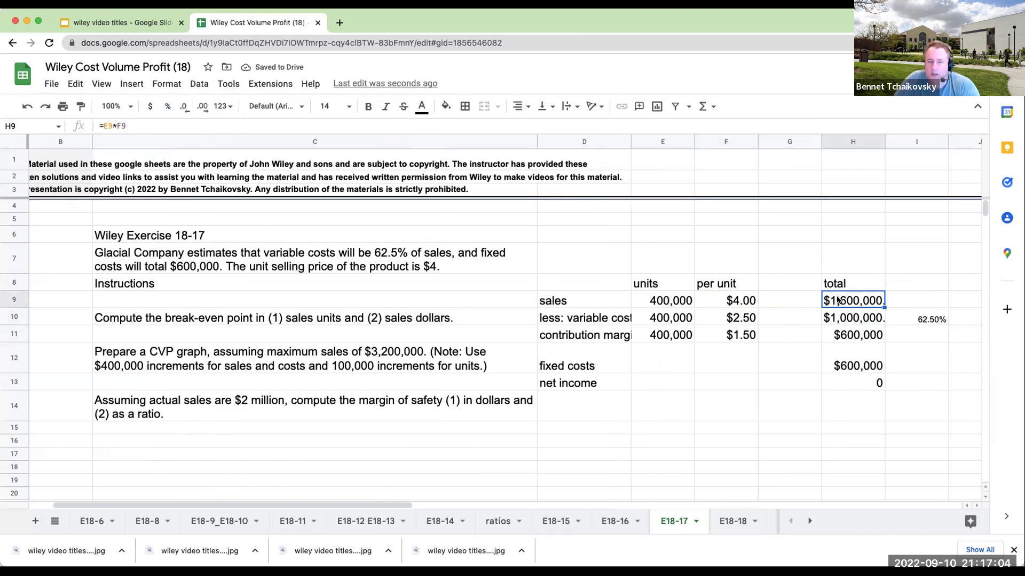
pyautogui.click(233, 320)
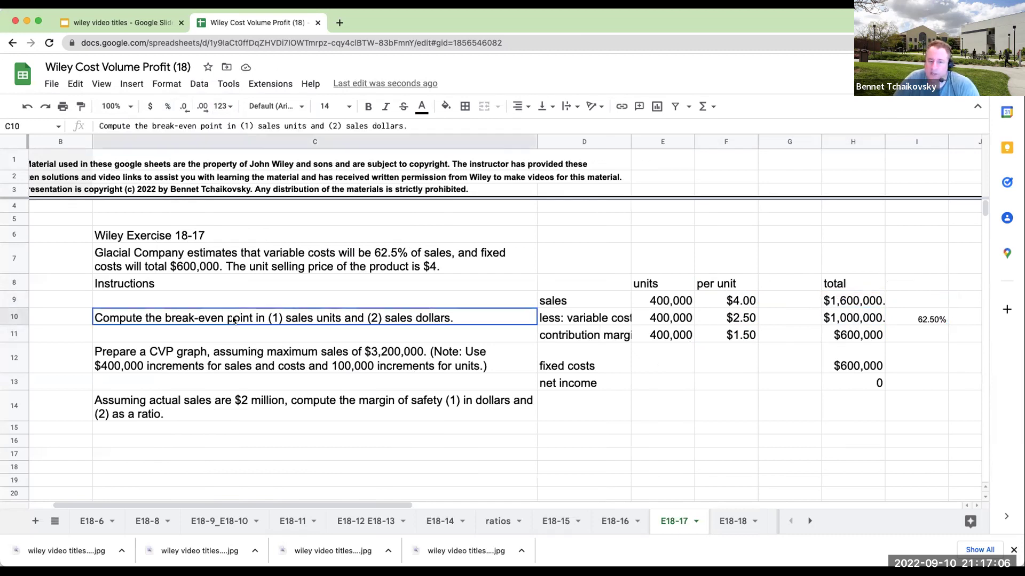
pyautogui.click(656, 303)
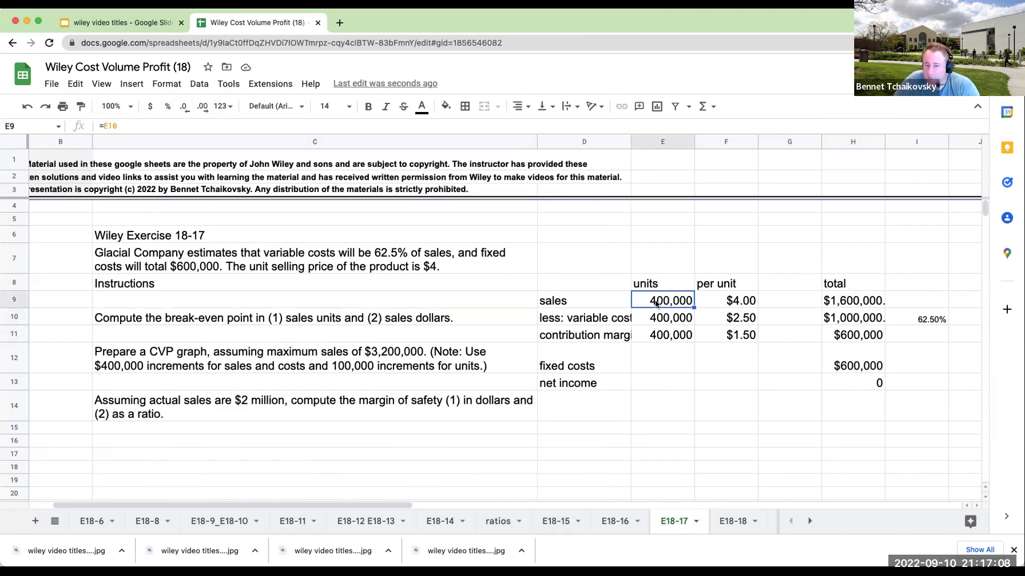
pyautogui.click(849, 301)
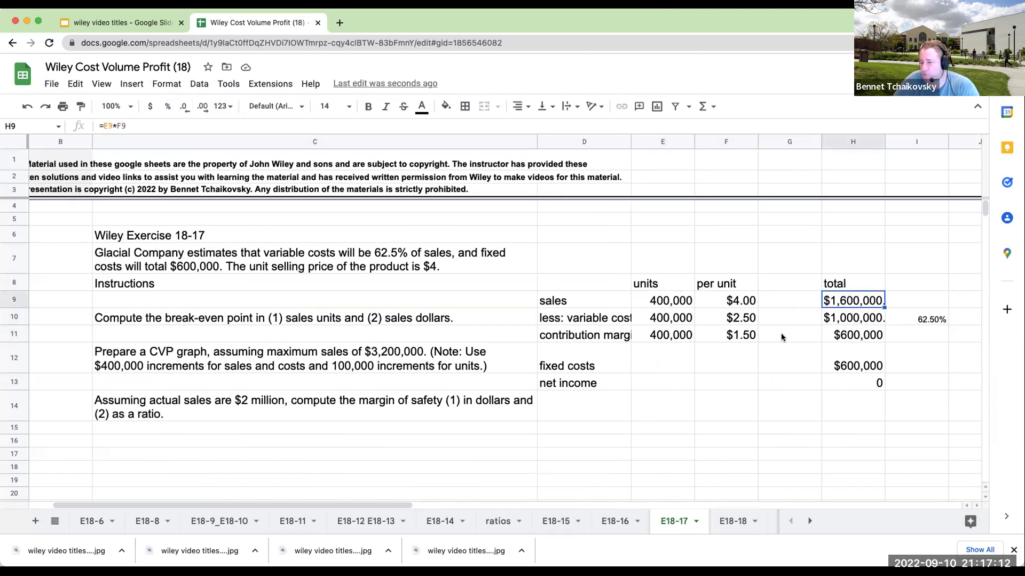
pyautogui.click(616, 416)
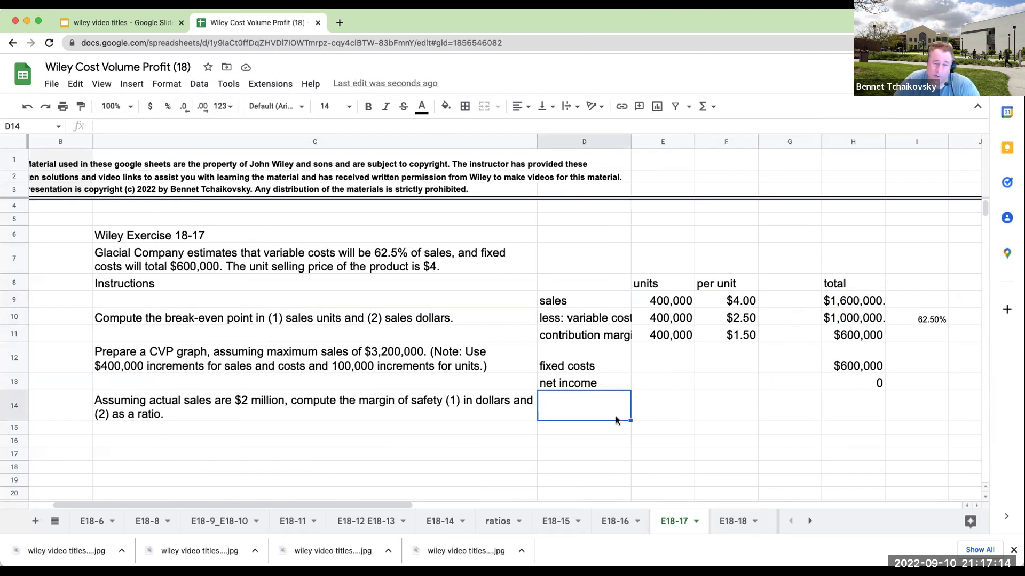
pyautogui.click(657, 424)
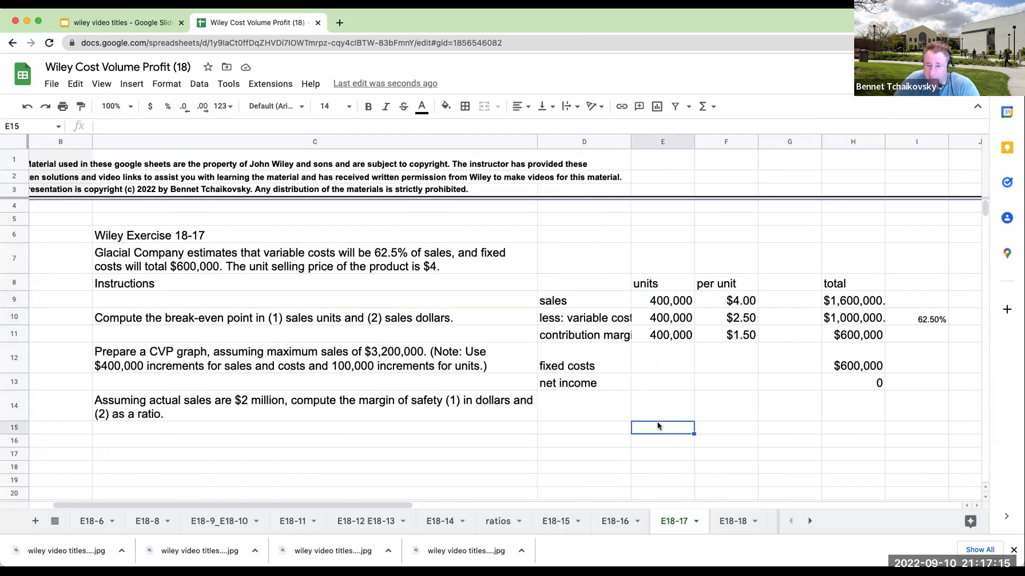
# Select the ratio formulas B3:F13 on the ratios sheet for copying
pyautogui.click(498, 521)
pyautogui.click(268, 327)
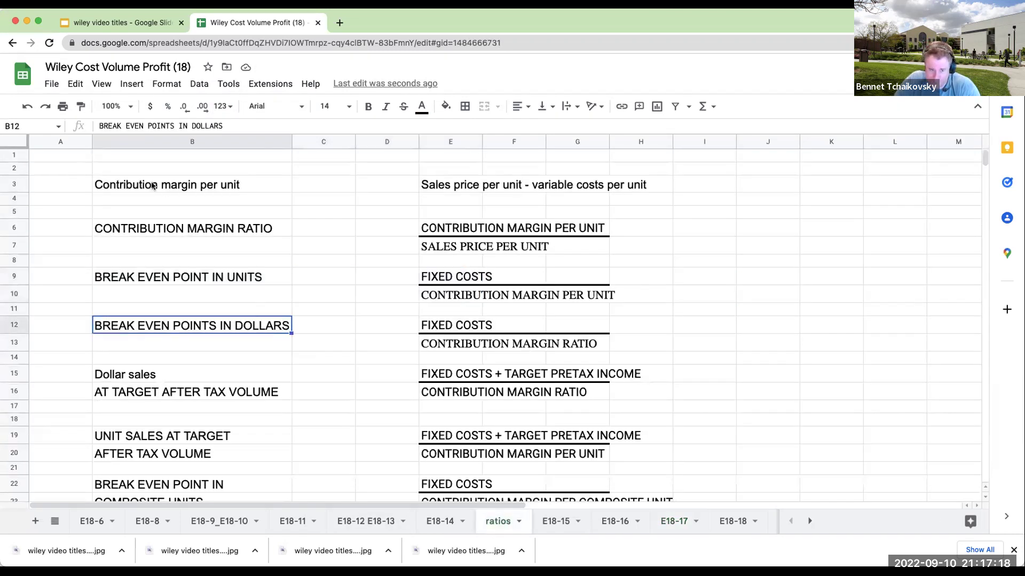
pyautogui.moveTo(153, 184); pyautogui.dragTo(495, 343)
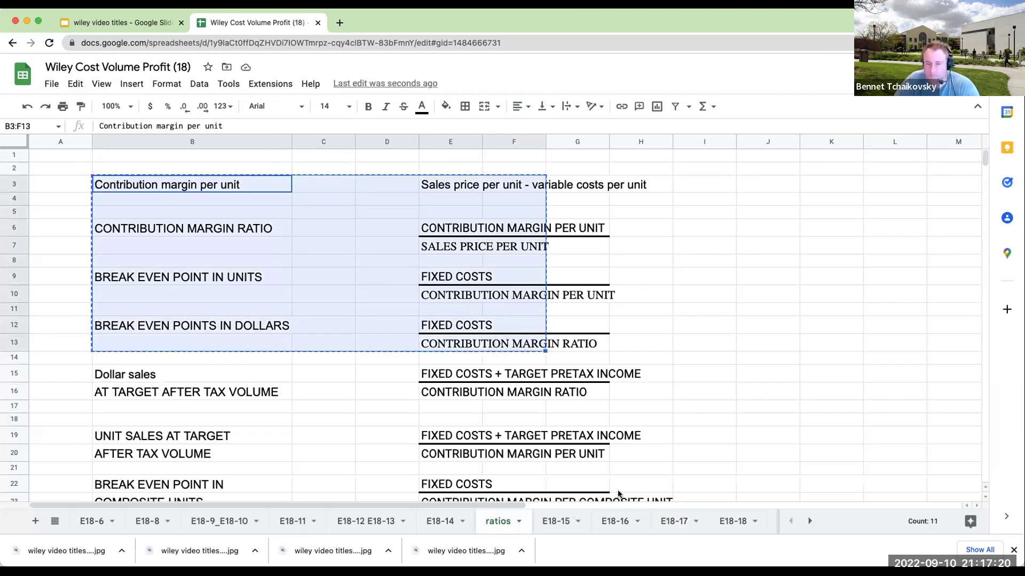
# Paste the ratio formulas into E18-17 at row 18 and review them
pyautogui.click(558, 522)
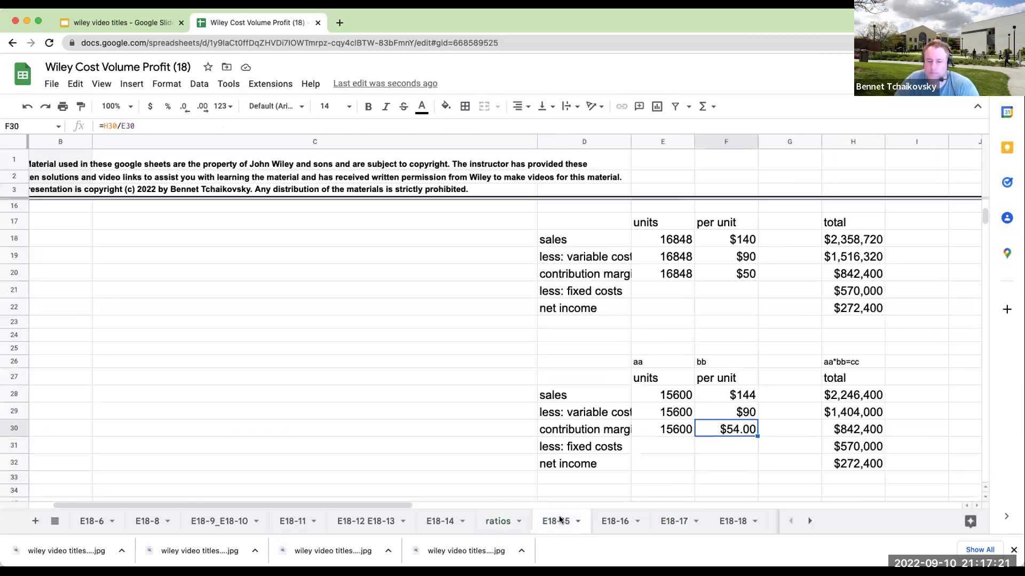
pyautogui.click(613, 521)
pyautogui.scroll(-10, 522, 425)
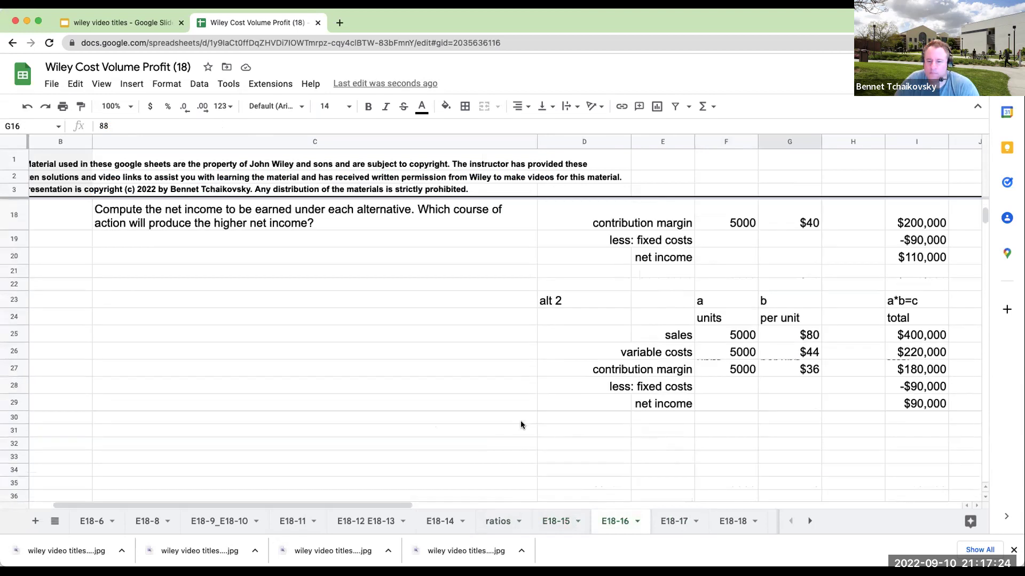
pyautogui.click(674, 521)
pyautogui.scroll(-3, 563, 440)
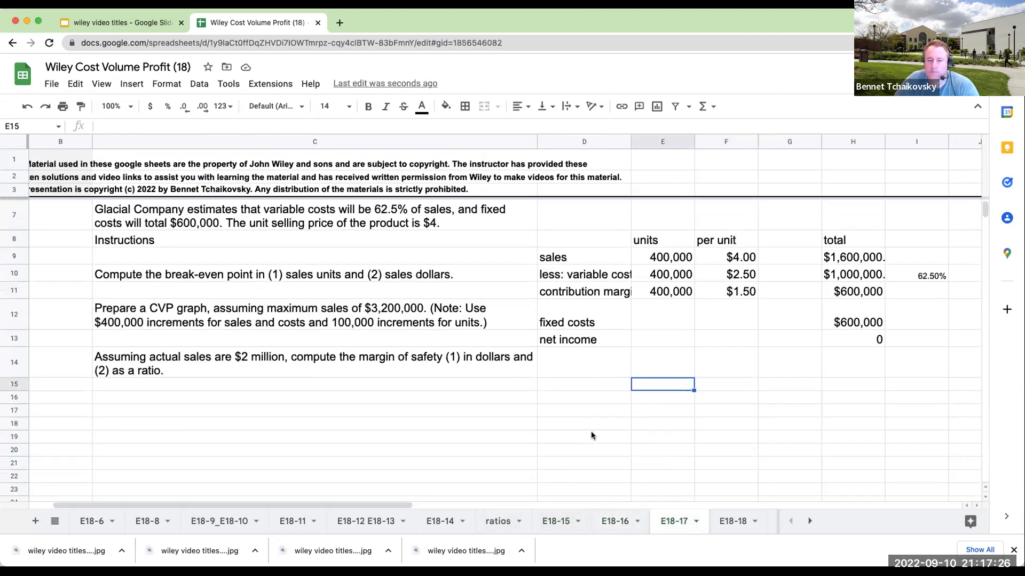
pyautogui.click(341, 375)
pyautogui.hotkey('ctrl', 'v')
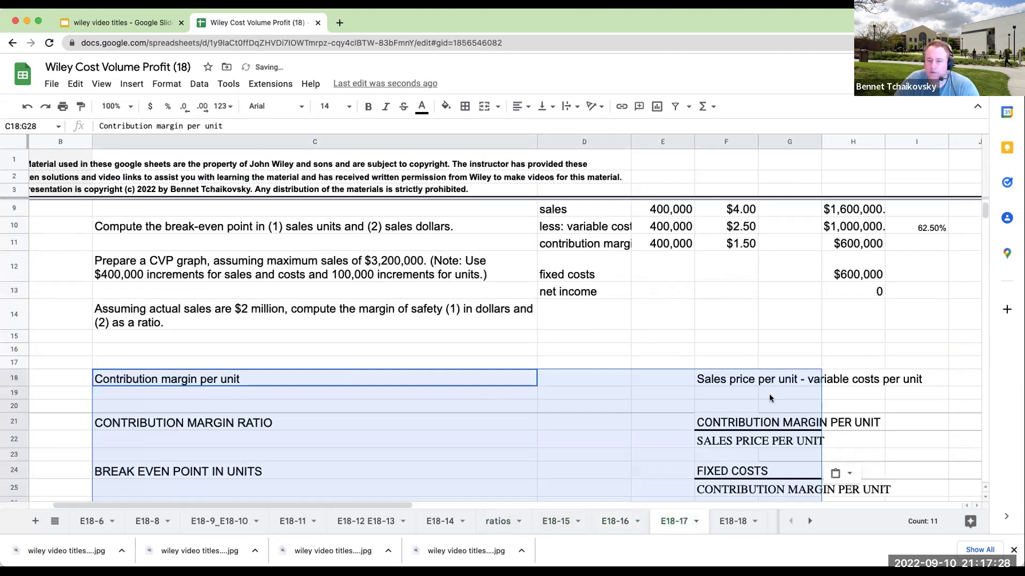
pyautogui.click(754, 380)
pyautogui.click(789, 379)
pyautogui.press('Right')
pyautogui.press('Right')
pyautogui.press('Right')
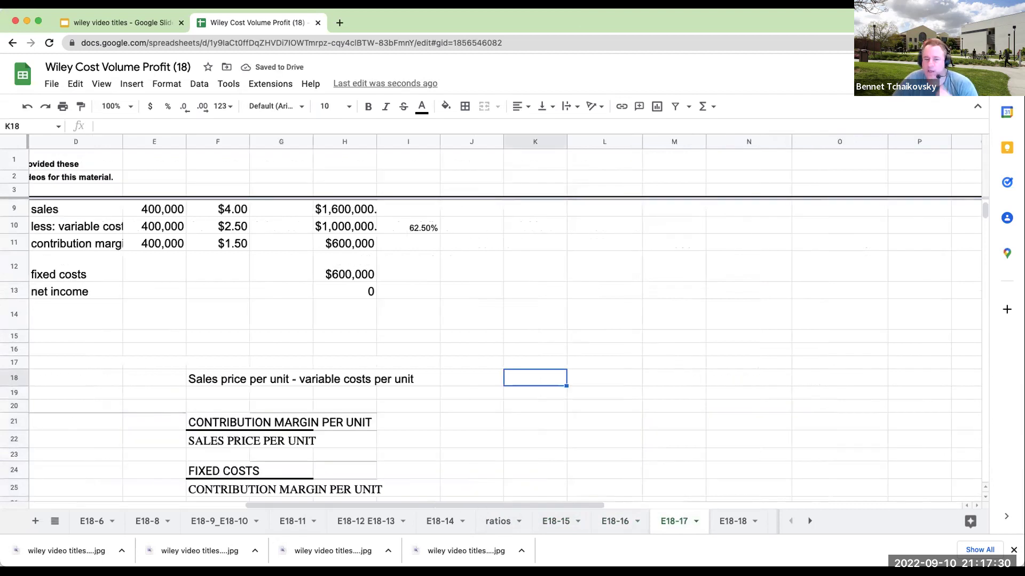
pyautogui.press('Left')
pyautogui.press('Left')
pyautogui.press('Left')
pyautogui.press('Left')
pyautogui.press('Left')
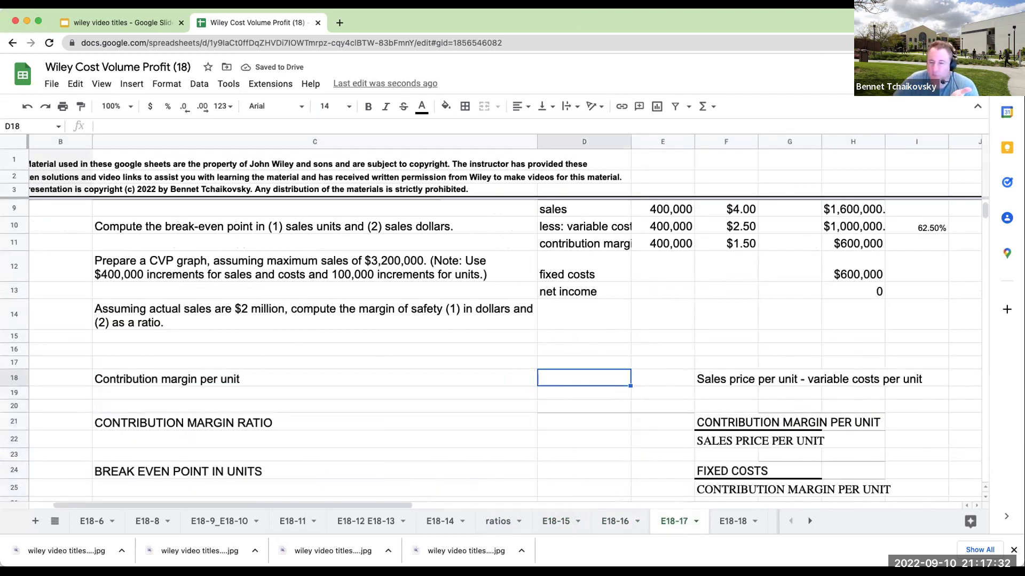
# Enter 1.5 as the contribution margin per unit and compute the ratio with =d21/d22
pyautogui.press('Left')
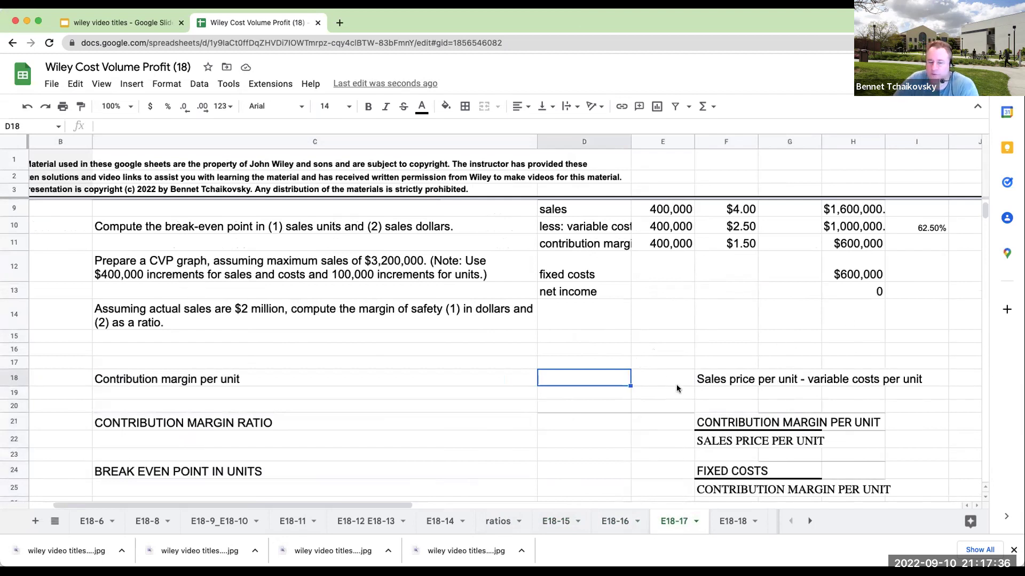
pyautogui.write('1.5')
pyautogui.press('Return')
pyautogui.press('Down')
pyautogui.press('Down')
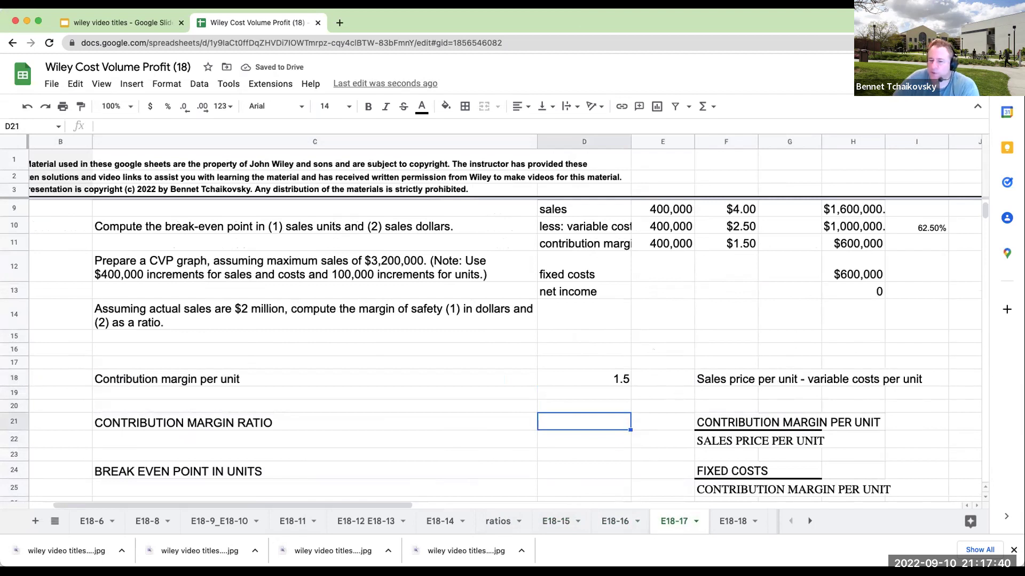
pyautogui.write('1.5')
pyautogui.press('Return')
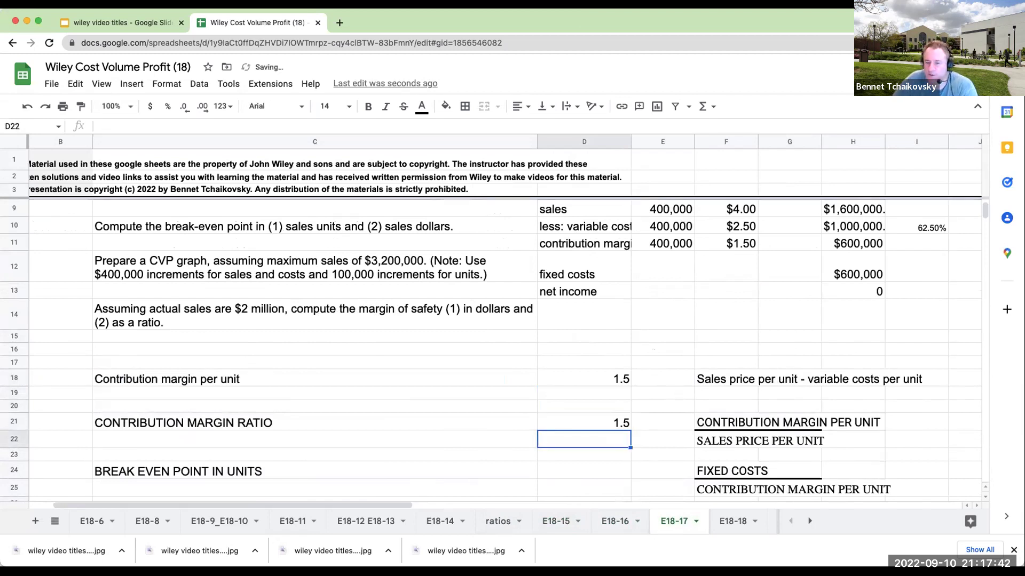
pyautogui.write('4')
pyautogui.click(662, 422)
pyautogui.write('=d21/d22')
pyautogui.press('Return')
# Compute break-even units: 600000 fixed costs in D24, reference to D18 in D25, =D24/D25 in E24
pyautogui.press('Down')
pyautogui.press('Left')
pyautogui.press('Down')
pyautogui.write('600')
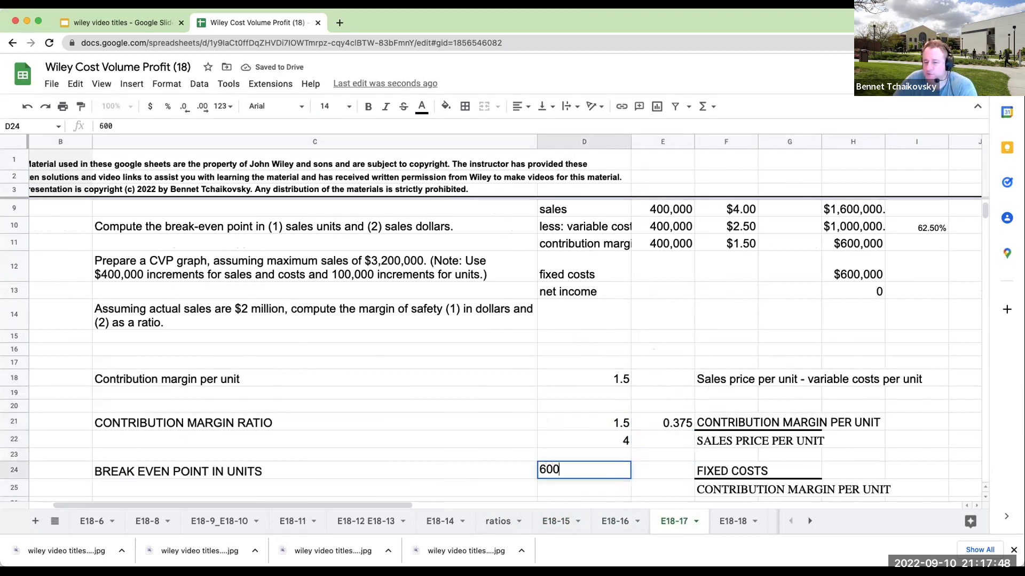
pyautogui.write('0000')
pyautogui.press('Return')
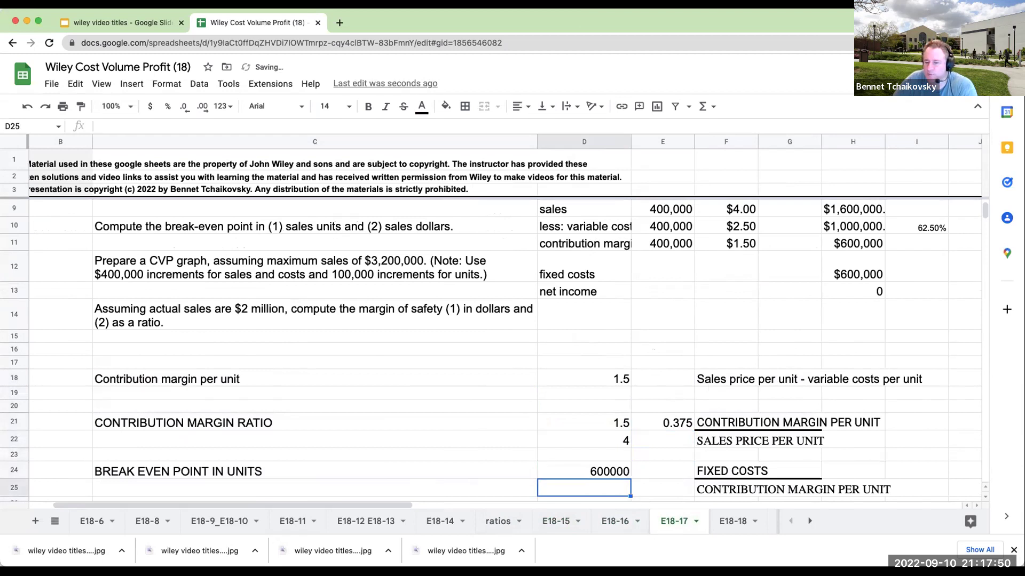
pyautogui.write('=')
pyautogui.press('Up')
pyautogui.press('Up')
pyautogui.press('Up')
pyautogui.press('Up')
pyautogui.press('Up')
pyautogui.press('Up')
pyautogui.press('Up')
pyautogui.press('Return')
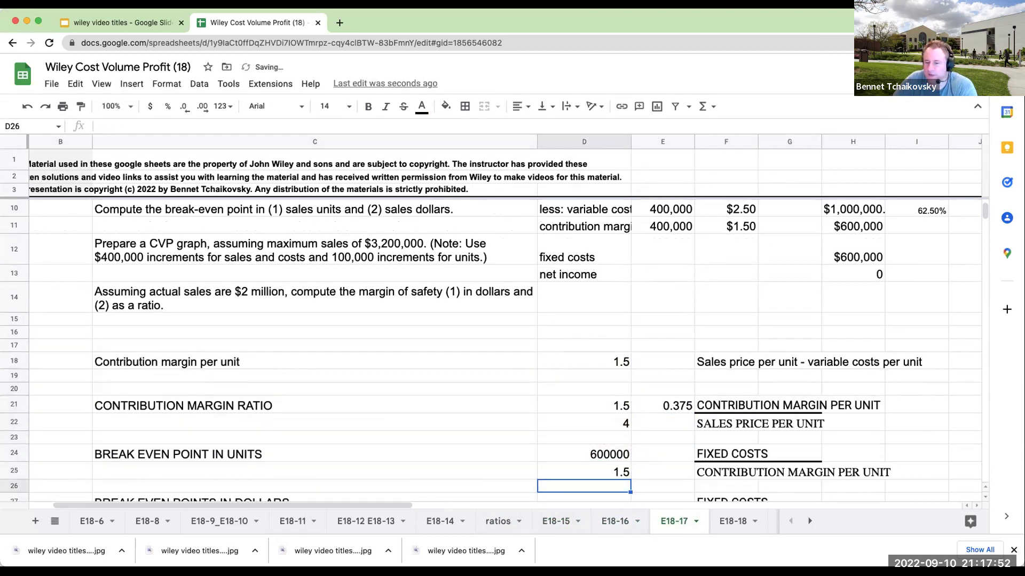
pyautogui.press('Up')
pyautogui.press('Up')
pyautogui.press('Right')
pyautogui.write('=D24/D25')
pyautogui.press('Return')
pyautogui.press('Up')
# Link D27 to the fixed costs with =D24 for the break-even dollars calculation
pyautogui.click(681, 229)
pyautogui.scroll(-1, 653, 415)
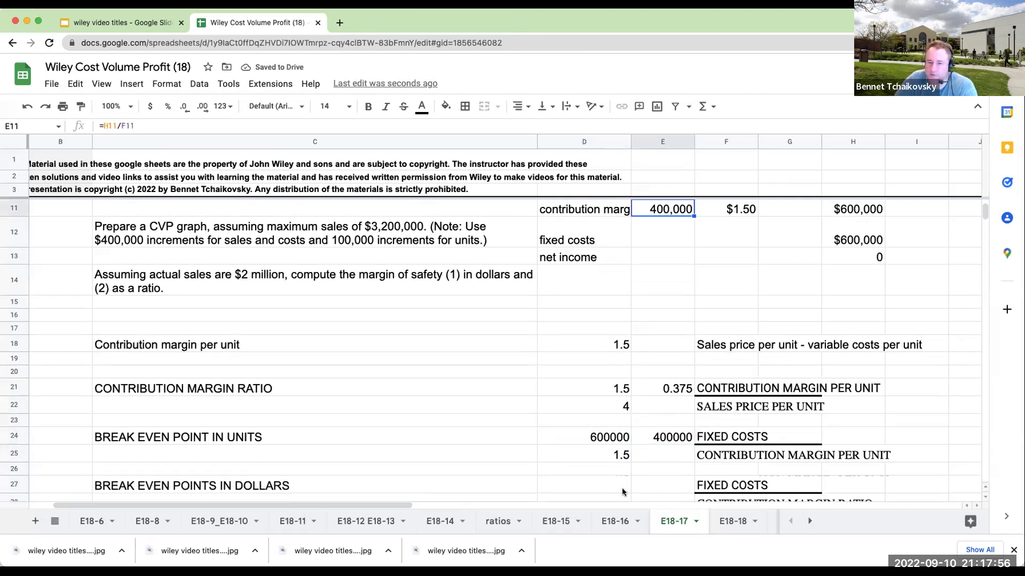
pyautogui.click(618, 487)
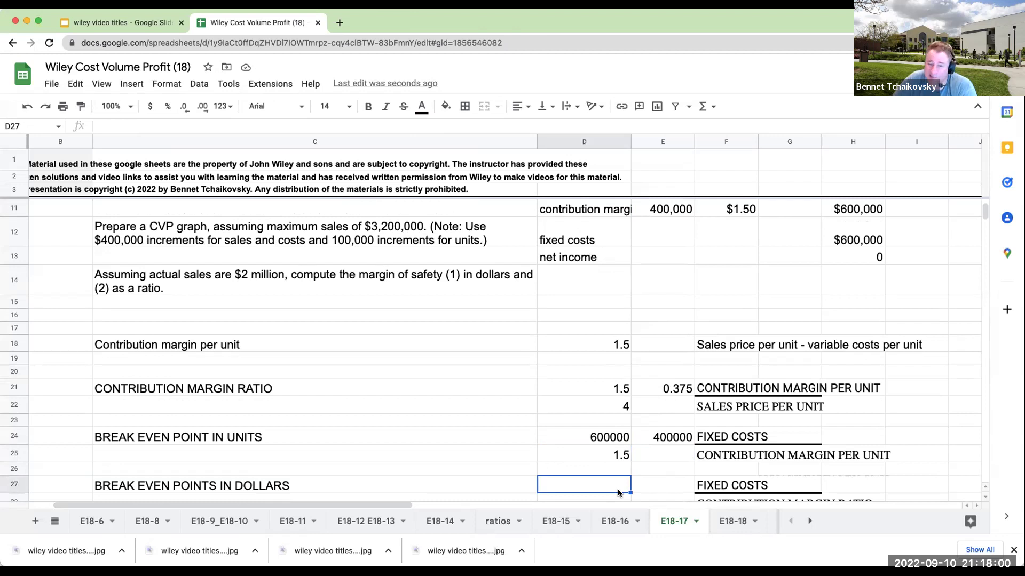
pyautogui.scroll(-1, 617, 489)
pyautogui.write('=D24')
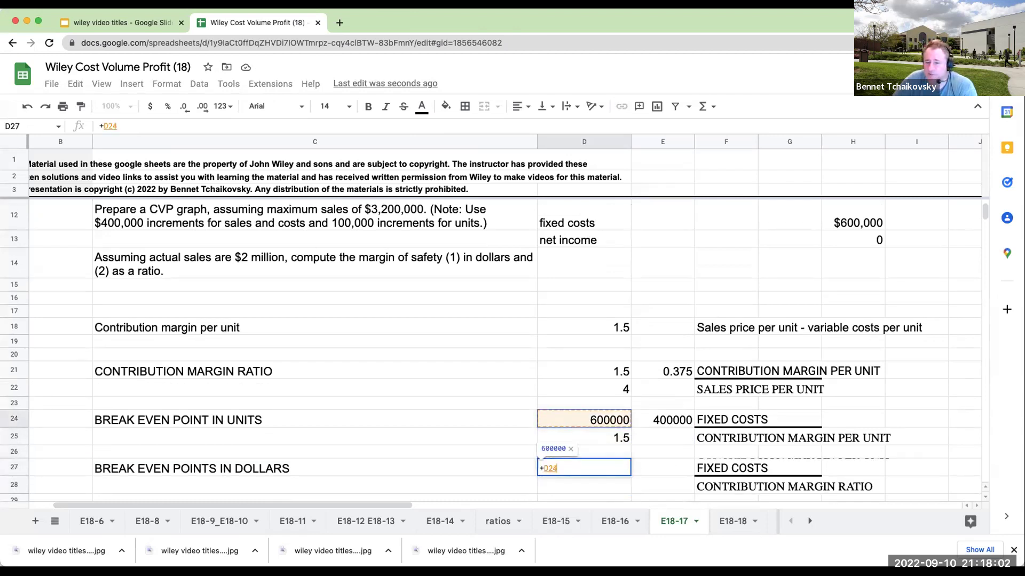
pyautogui.press('Return')
# Reference the 0.375 ratio in D28 and divide D27 by D28 in E27 for break-even dollars
pyautogui.write('+')
pyautogui.press('Right')
pyautogui.press('Up')
pyautogui.press('Up')
pyautogui.press('Up')
pyautogui.press('Up')
pyautogui.press('Up')
pyautogui.press('Up')
pyautogui.press('Up')
pyautogui.press('Return')
pyautogui.press('Up')
pyautogui.press('Up')
pyautogui.press('Right')
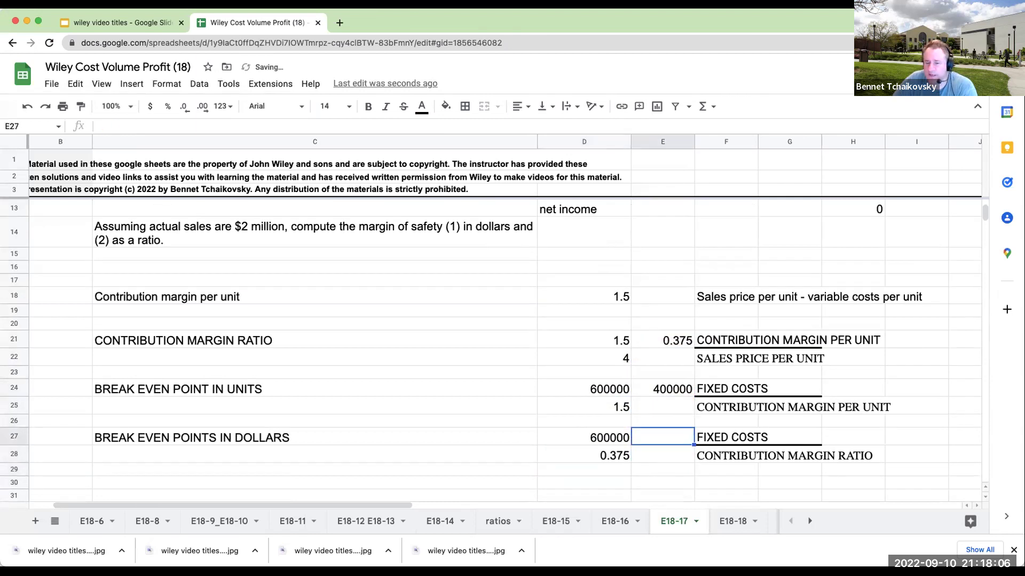
pyautogui.write('=')
pyautogui.press('Left')
pyautogui.write('/')
pyautogui.press('Left')
pyautogui.press('Down')
pyautogui.press('Return')
pyautogui.press('Up')
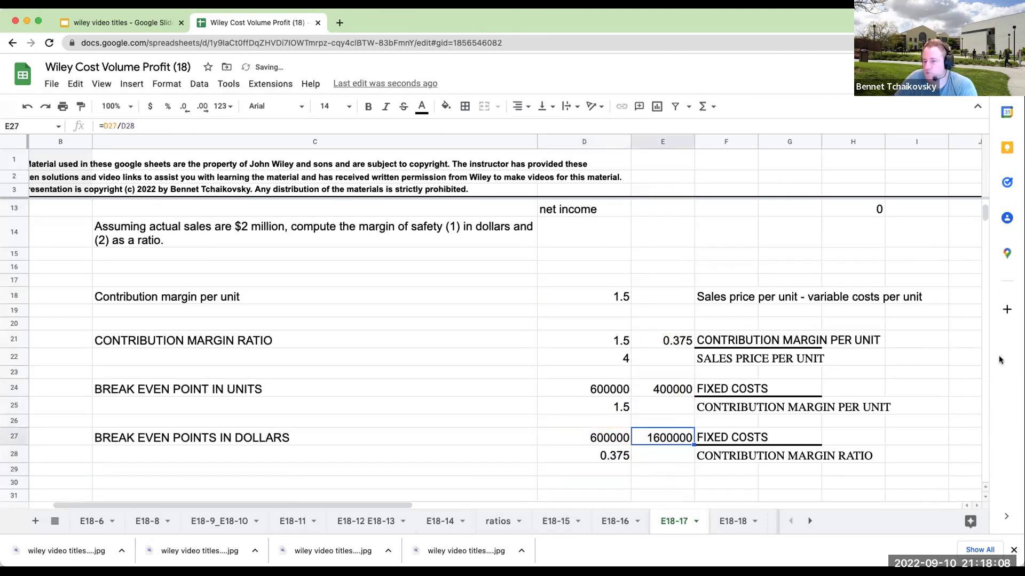
pyautogui.scroll(4, 809, 354)
pyautogui.click(869, 272)
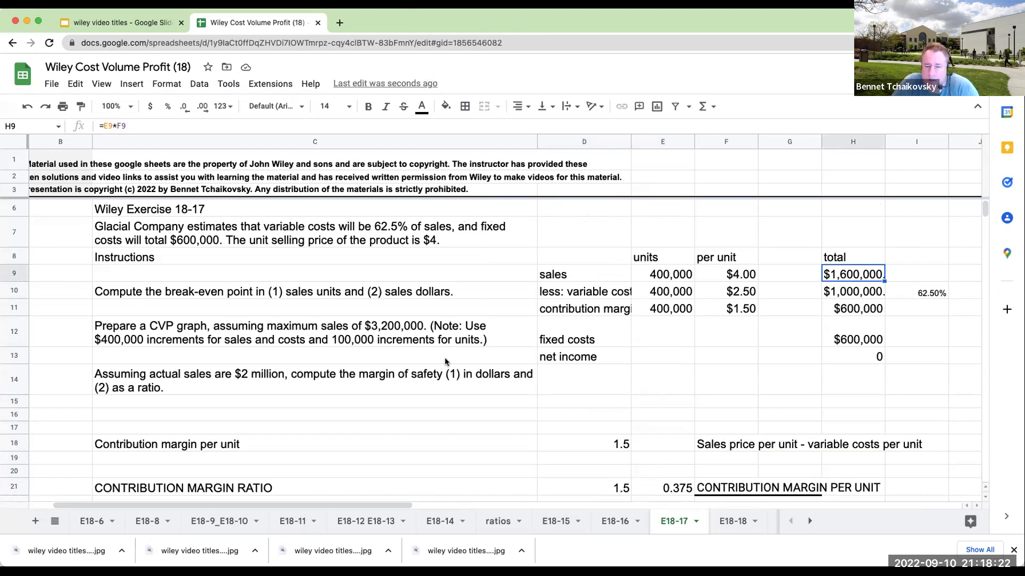
# Clear the CVP graph text from merged cell C12, leaving the margin of safety question in C14
pyautogui.click(142, 339)
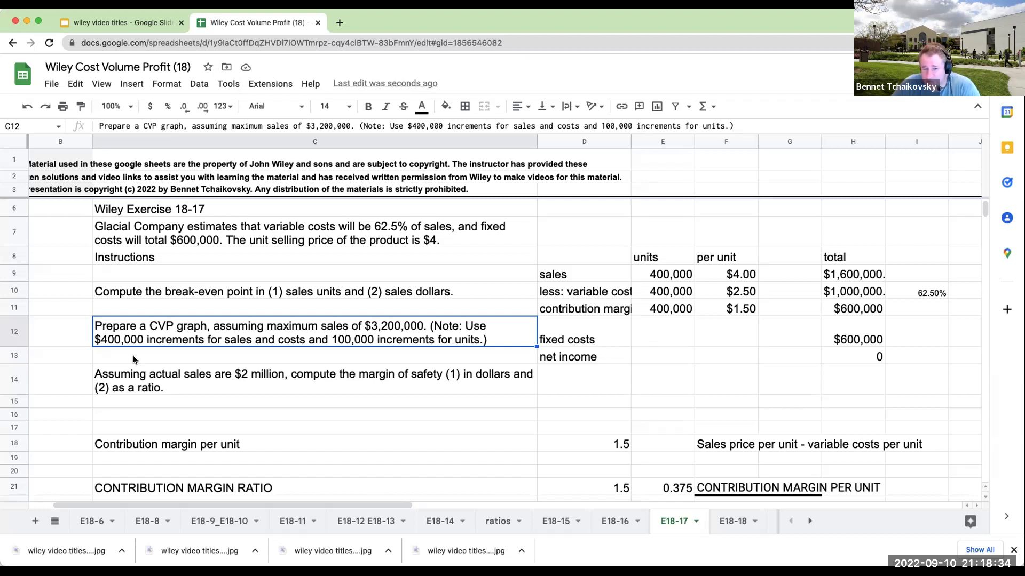
pyautogui.press('Delete')
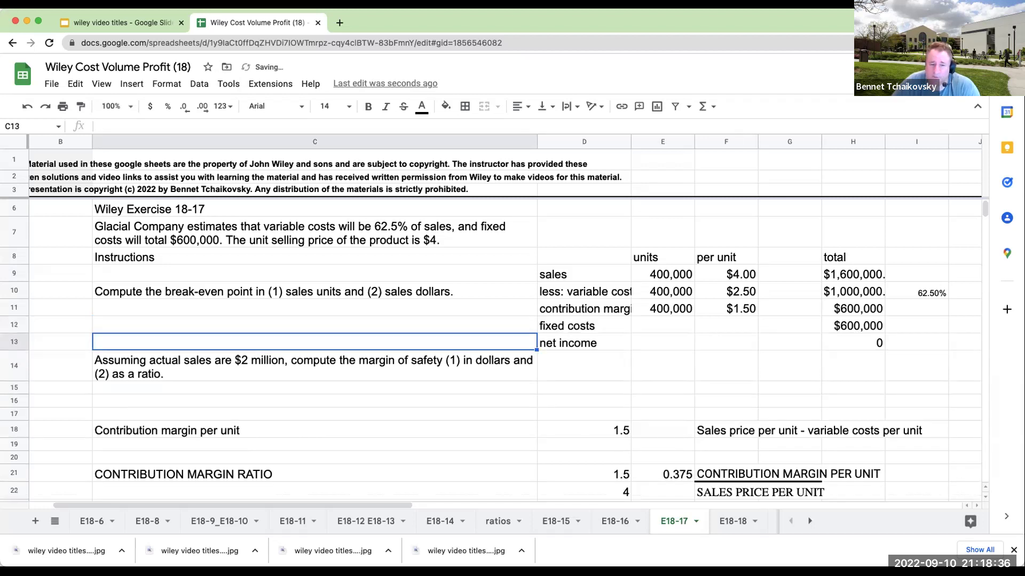
pyautogui.click(133, 360)
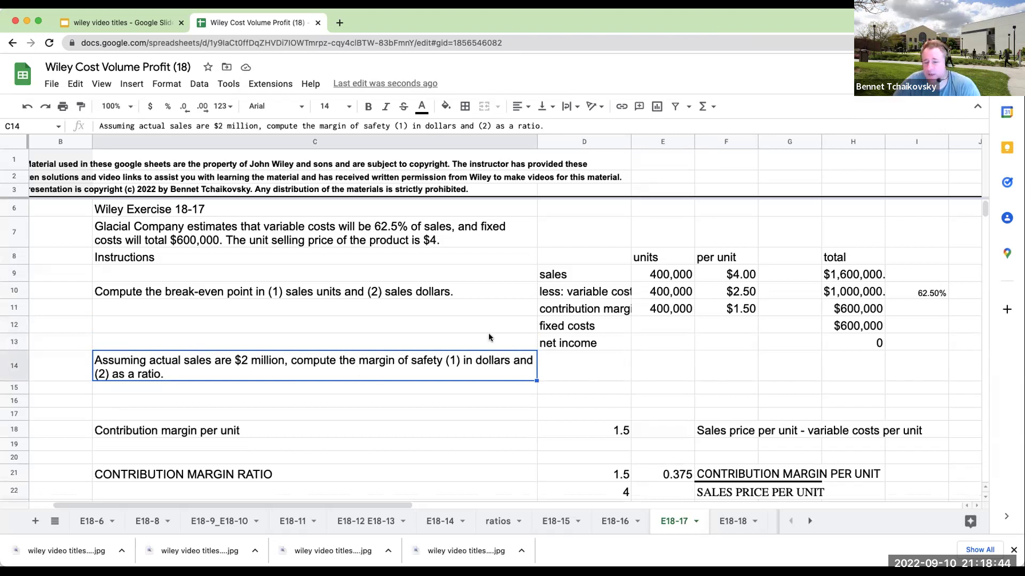
pyautogui.scroll(-3, 488, 336)
pyautogui.scroll(4, 488, 336)
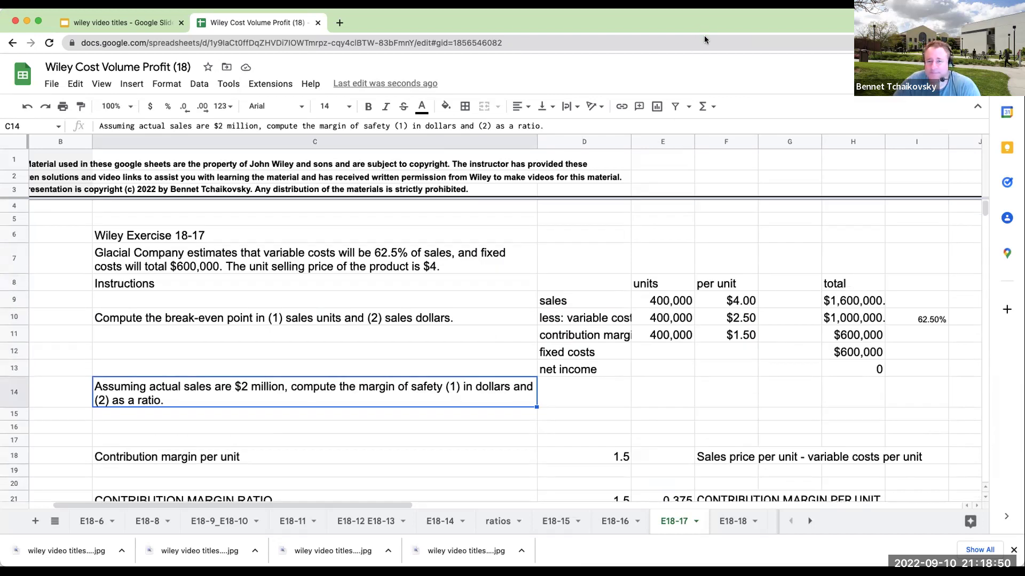
pyautogui.scroll(-2, 449, 389)
pyautogui.scroll(2, 449, 389)
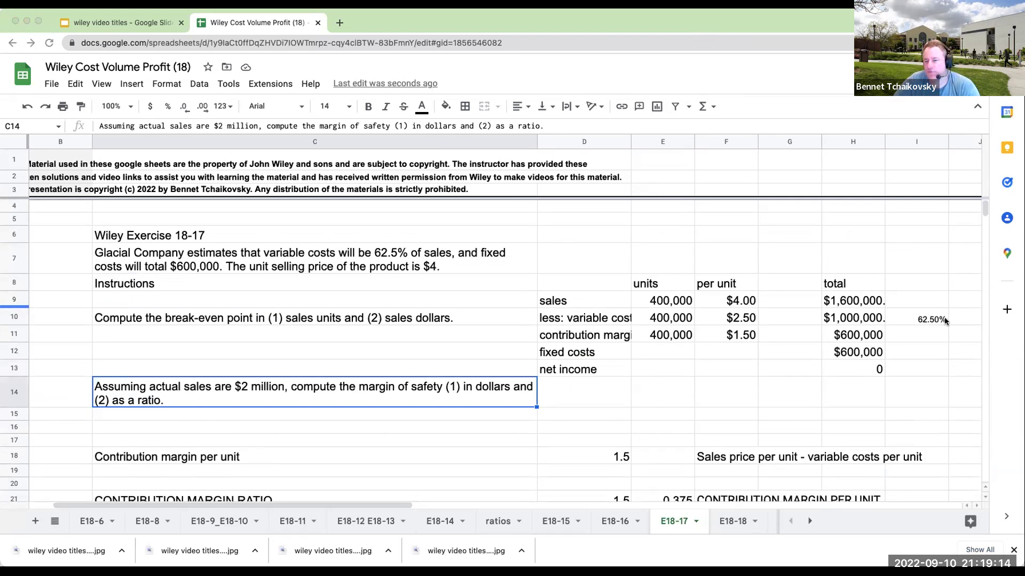
# Enter 2000000 actual sales in J9, formatted as currency with no decimals
pyautogui.click(921, 287)
pyautogui.press('Down')
pyautogui.press('Left')
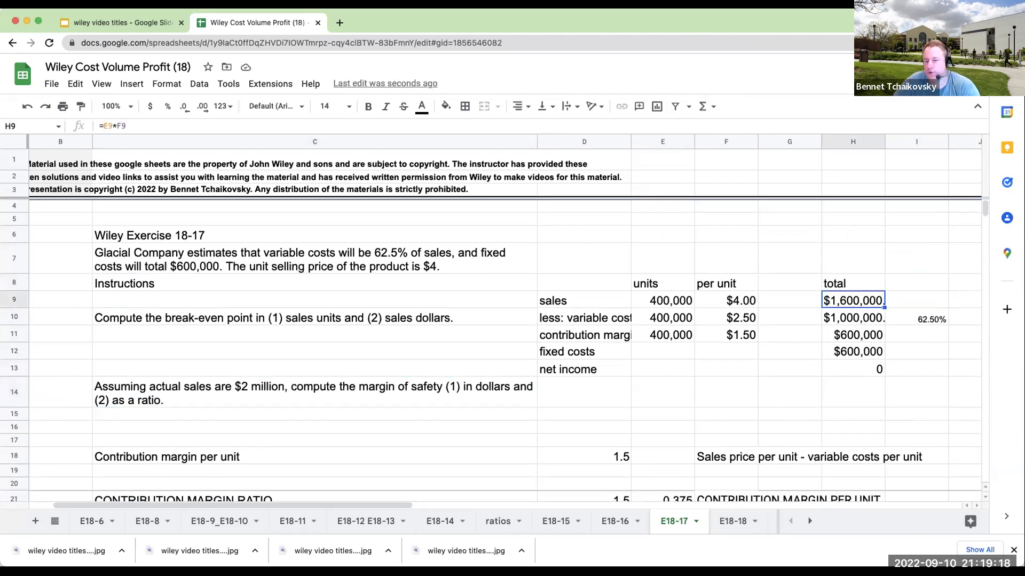
pyautogui.press('Right')
pyautogui.press('Right')
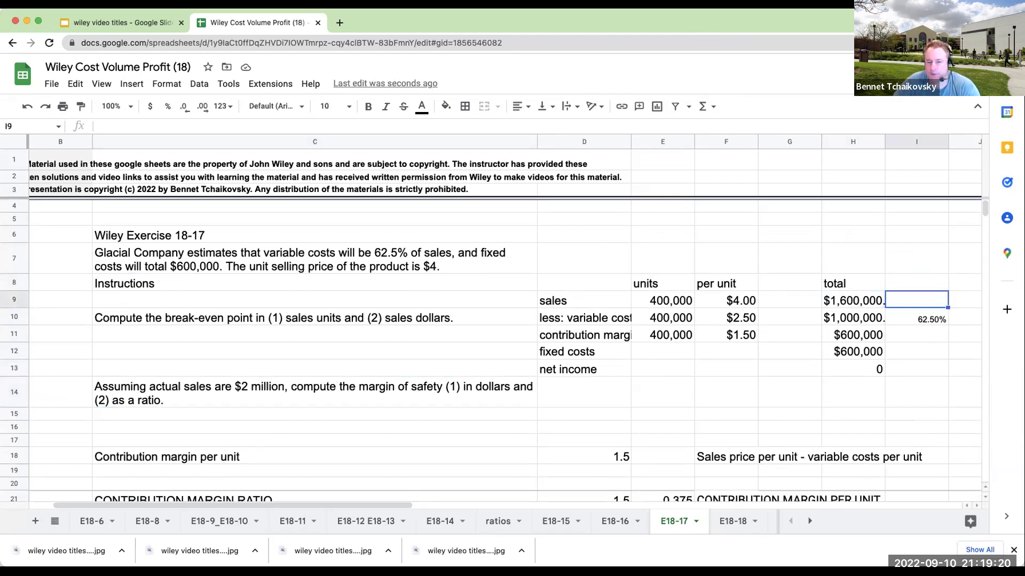
pyautogui.write('200')
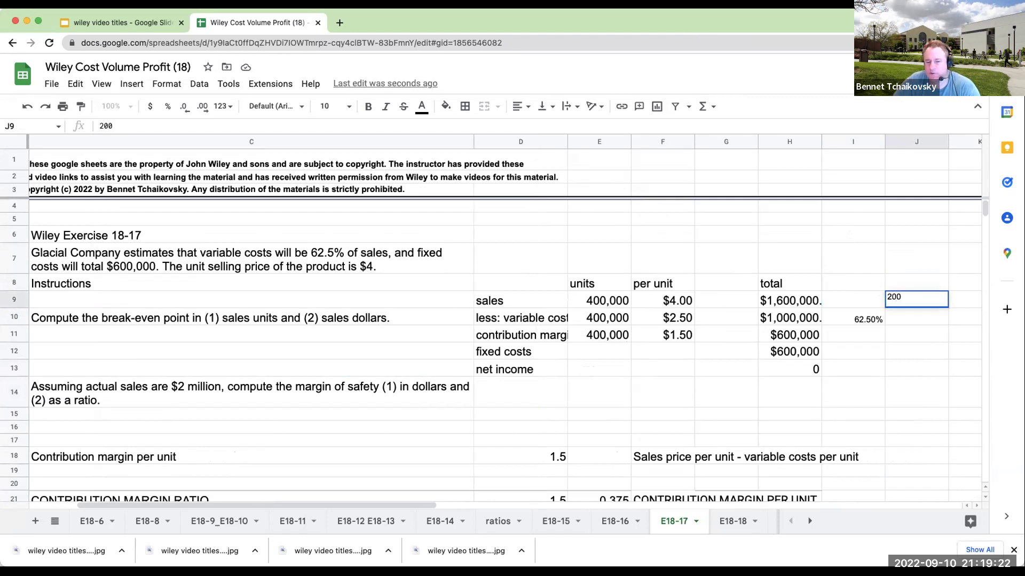
pyautogui.write('0000')
pyautogui.press('Return')
pyautogui.press('Up')
pyautogui.click(150, 106)
pyautogui.doubleClick(184, 106)
# Compute the $400,000 margin of safety in K9 as J9 minus H9
pyautogui.click(963, 313)
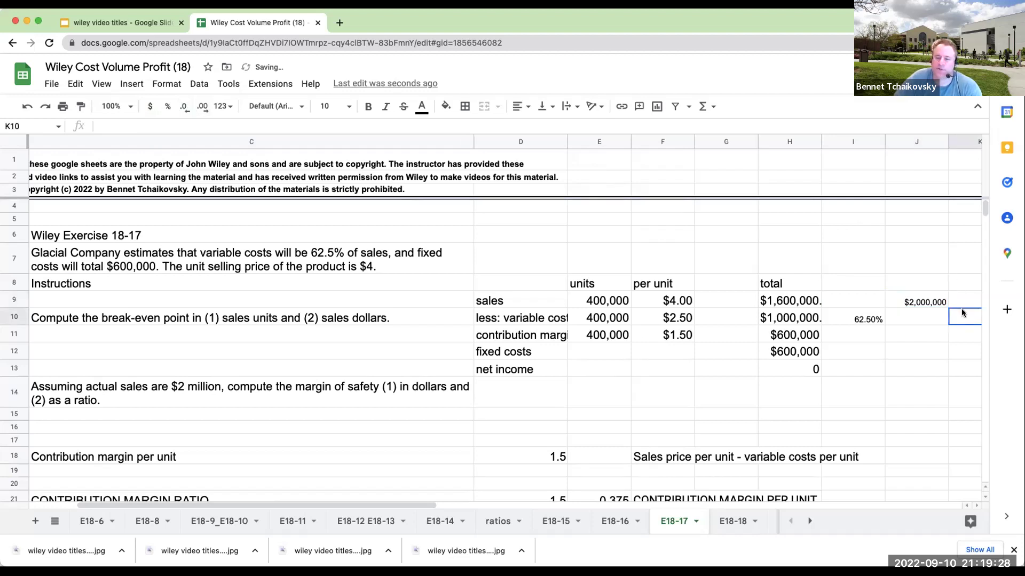
pyautogui.write('+J9-')
pyautogui.press('Left')
pyautogui.press('Left')
pyautogui.press('Left')
pyautogui.press('Return')
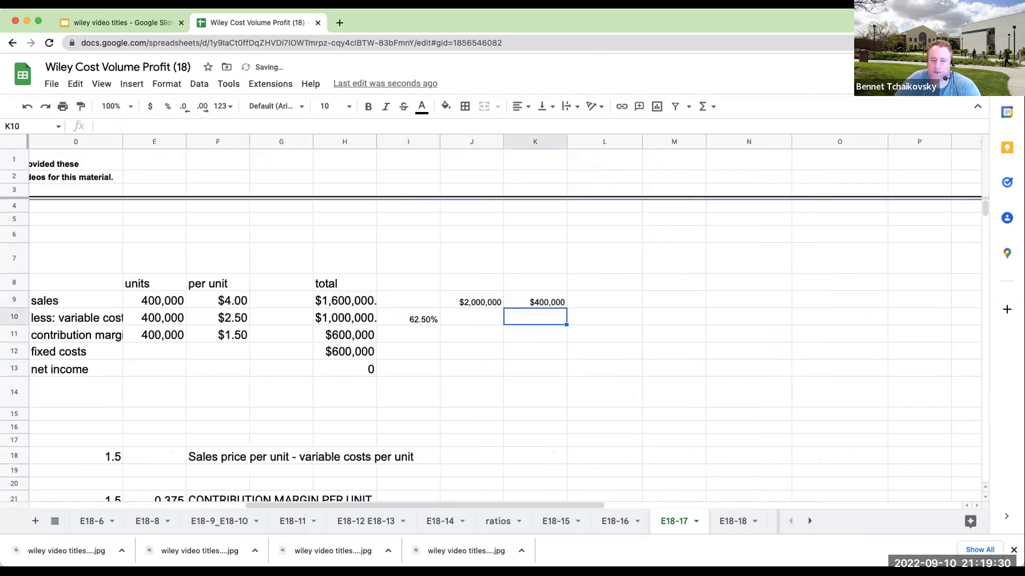
# Enter 400000 in J11 and =j9 in J12 for the margin of safety ratio
pyautogui.press('Left')
pyautogui.press('Left')
pyautogui.press('Left')
pyautogui.press('Left')
pyautogui.press('Left')
pyautogui.press('Left')
pyautogui.press('Left')
pyautogui.press('Left')
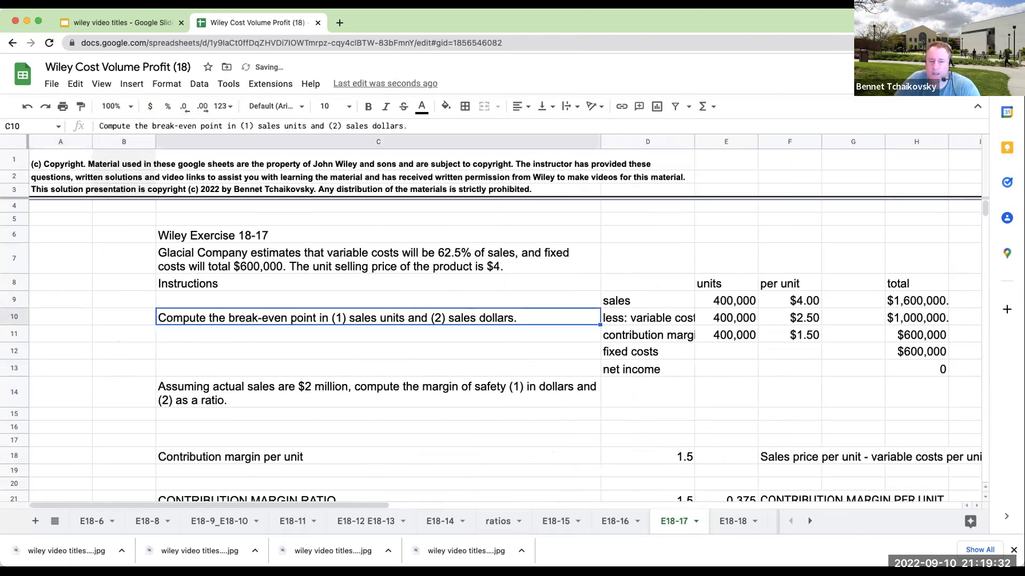
pyautogui.press('Right')
pyautogui.press('Down')
pyautogui.press('Down')
pyautogui.press('Down')
pyautogui.press('Down')
pyautogui.click(378, 392)
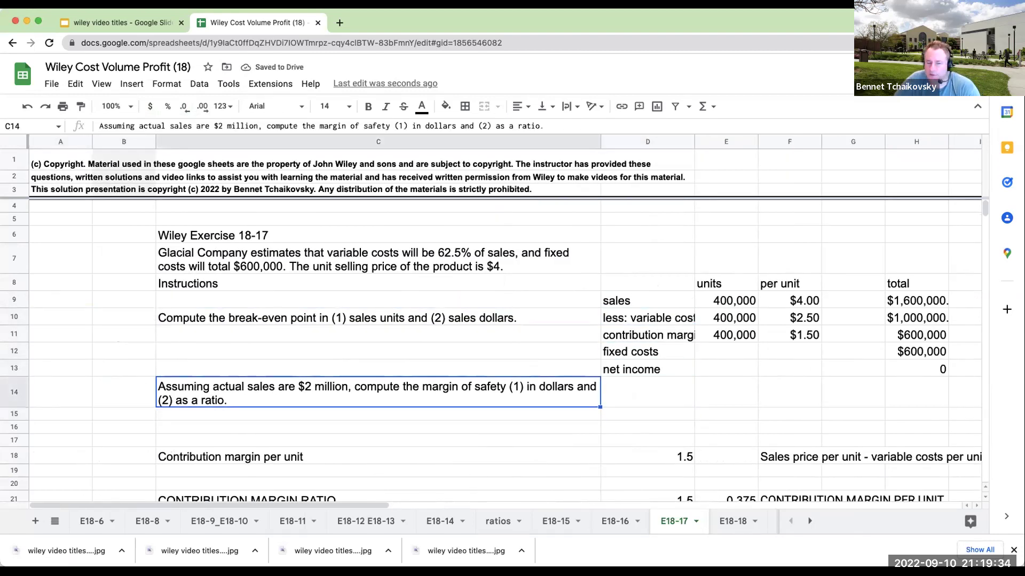
pyautogui.press('Right')
pyautogui.press('Right')
pyautogui.press('Right')
pyautogui.press('Right')
pyautogui.press('Right')
pyautogui.press('Right')
pyautogui.press('Right')
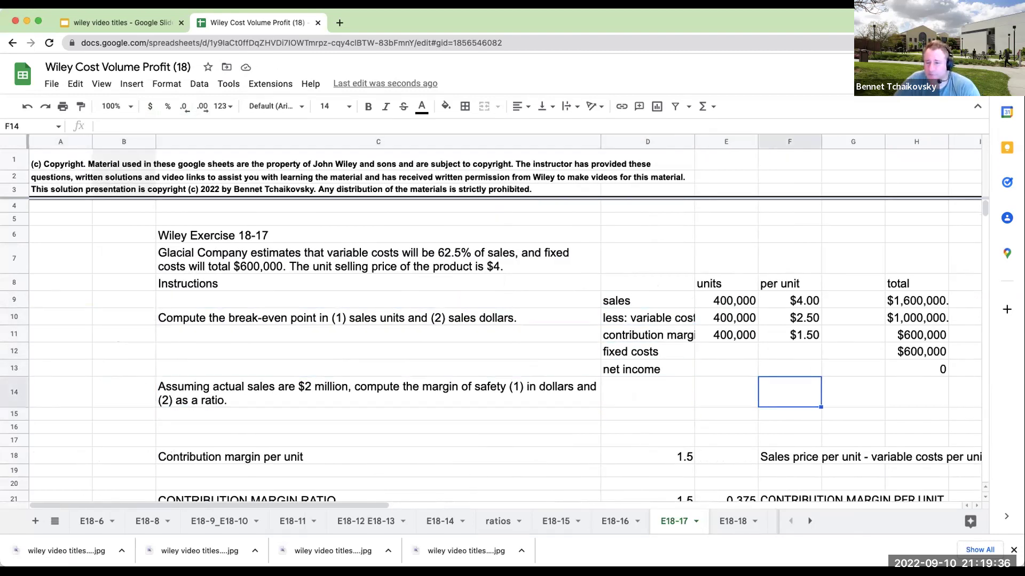
pyautogui.press('Up')
pyautogui.press('Up')
pyautogui.press('Up')
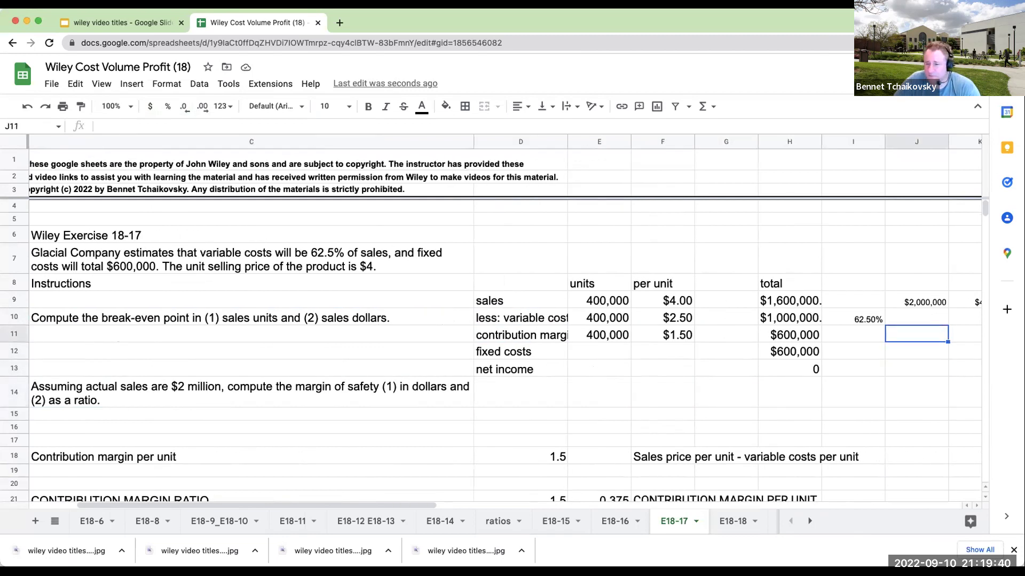
pyautogui.write('400000')
pyautogui.press('Return')
pyautogui.write('=j9')
pyautogui.press('Return')
# Compute the margin of safety ratio as J11/J12 in L11, formatted as a percentage
pyautogui.hscroll(5, 504, 320)
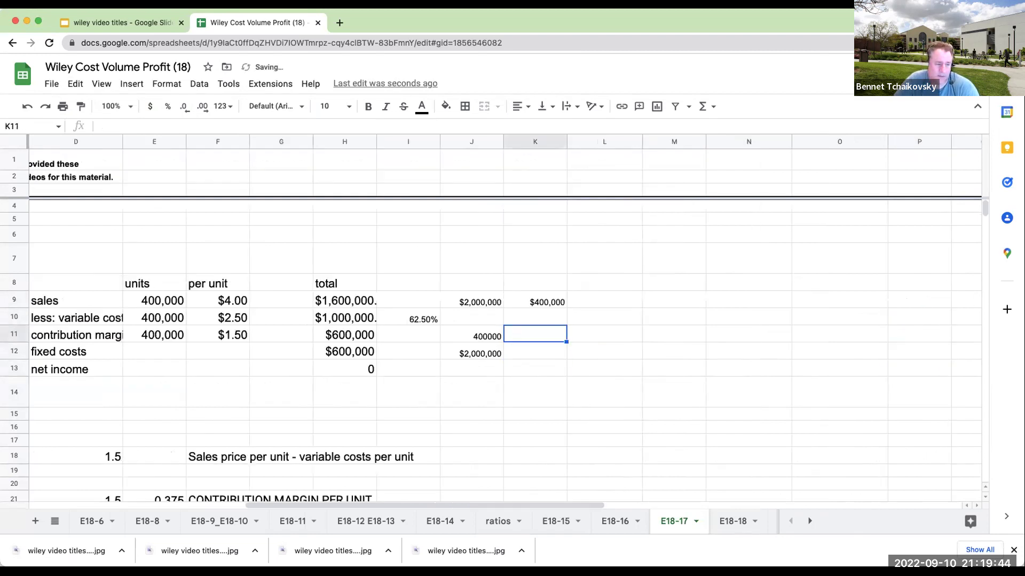
pyautogui.click(604, 334)
pyautogui.write('+J11/J12')
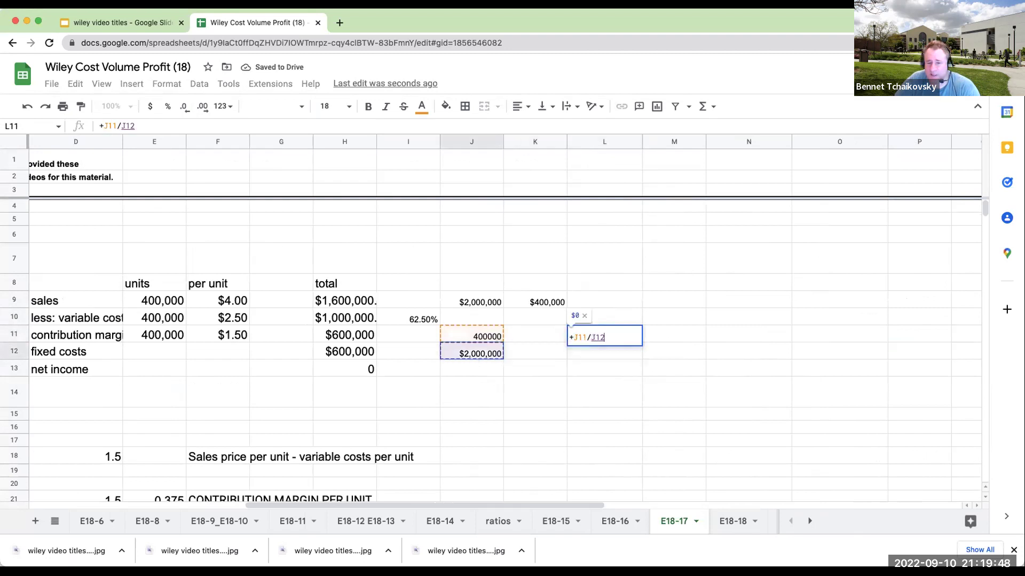
pyautogui.press('Return')
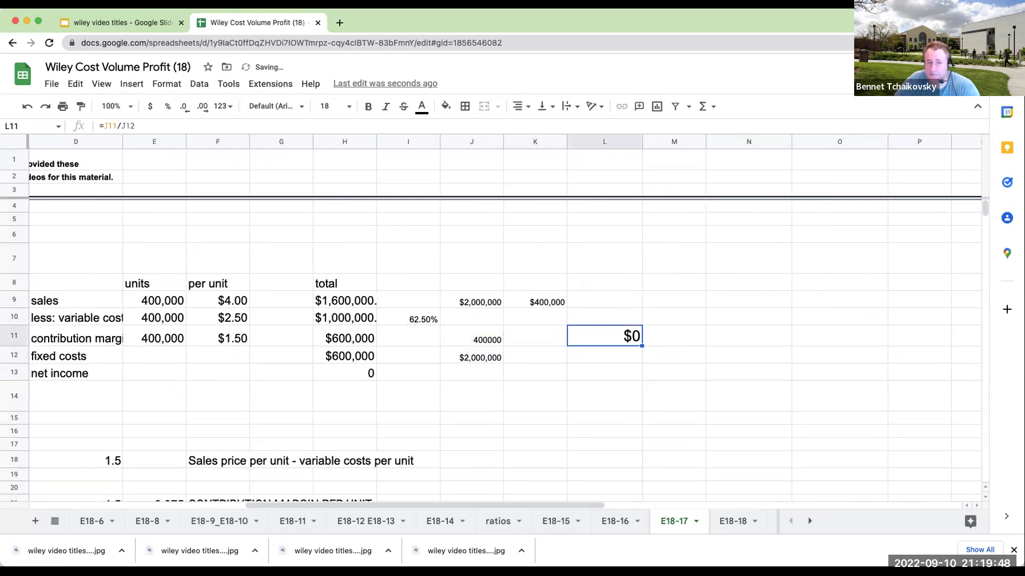
pyautogui.click(166, 104)
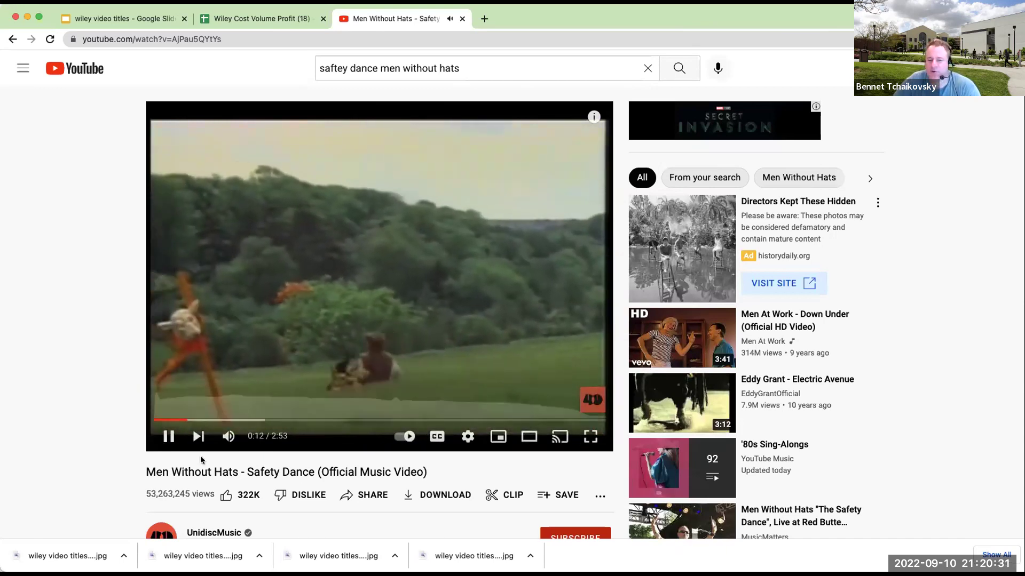
# Pause the Safety Dance video and close the YouTube tab
pyautogui.click(167, 438)
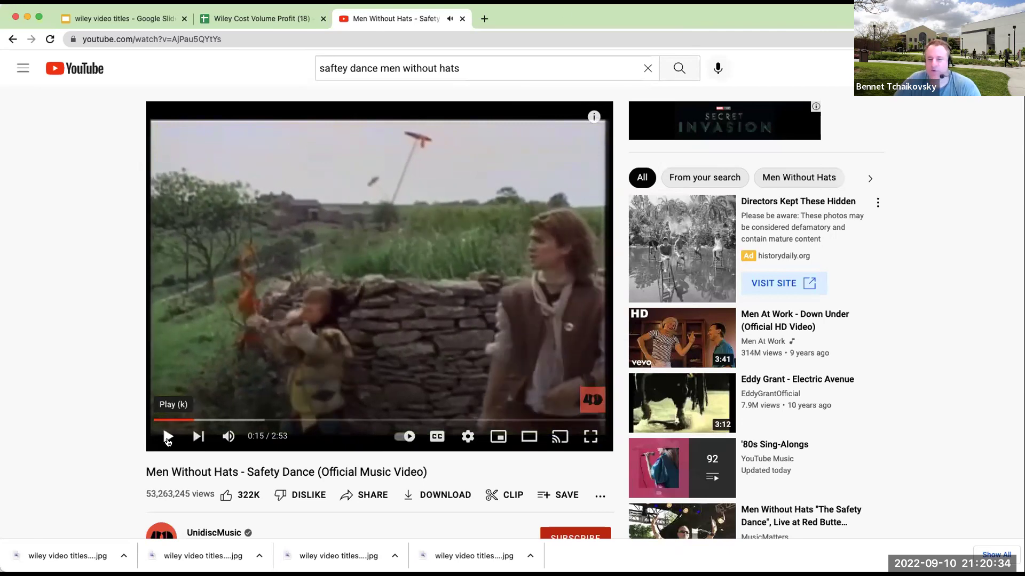
pyautogui.click(462, 19)
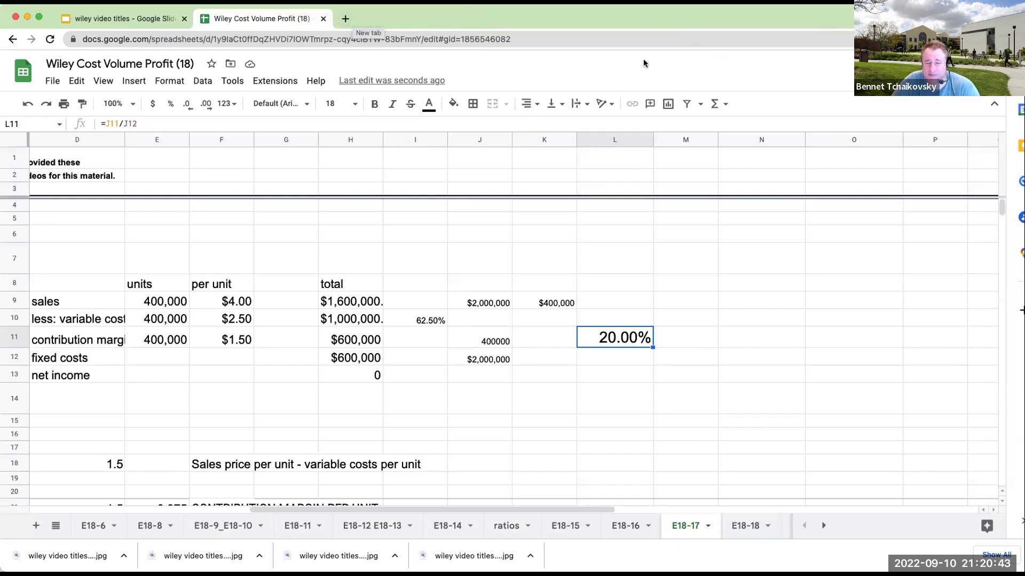
# Switch to the 'wiley video titles' deck showing the THANK YOU WILEY slide 6
pyautogui.click(122, 16)
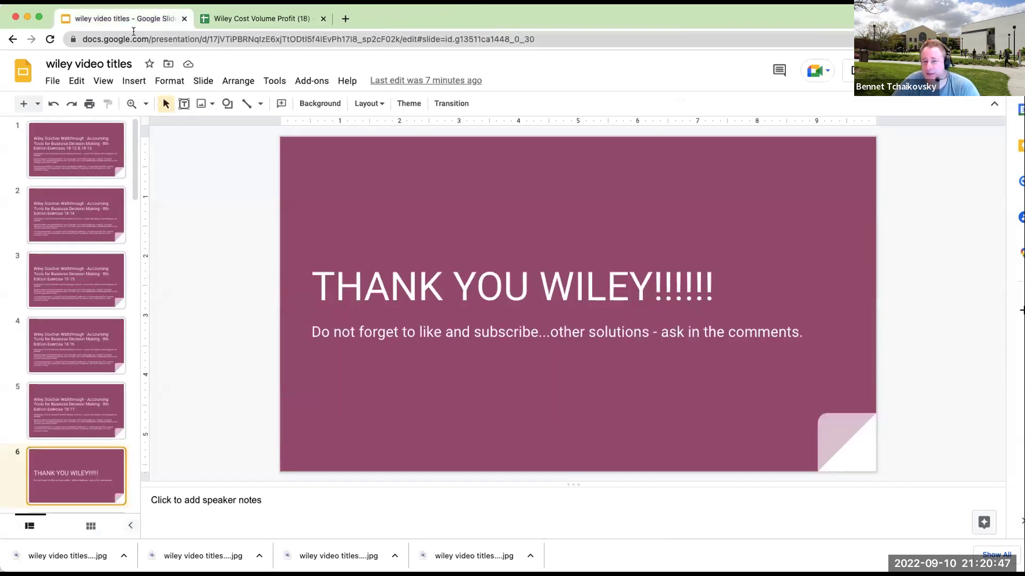